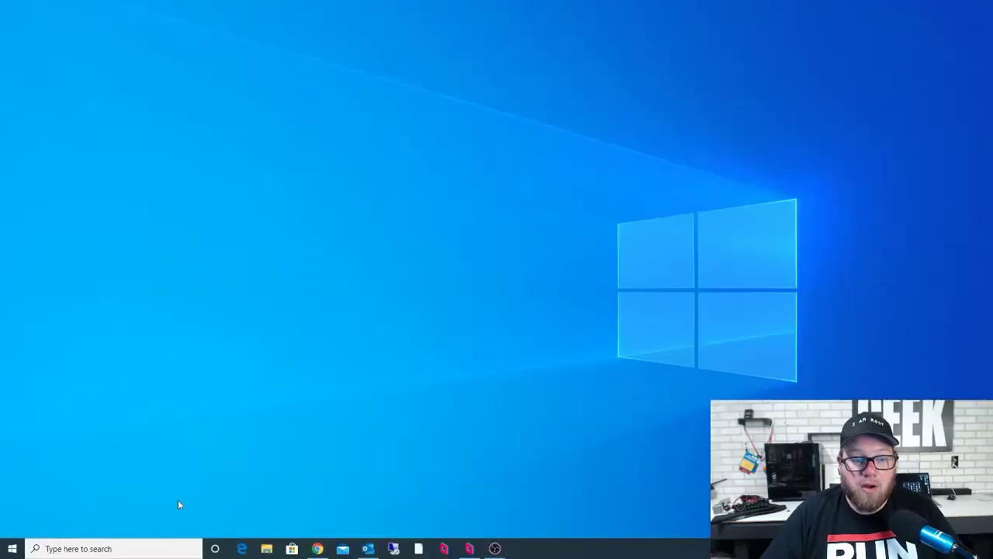
Step: Open the Windows search panel from the taskbar search box
{"action": "left_click", "coordinate": [106, 548]}
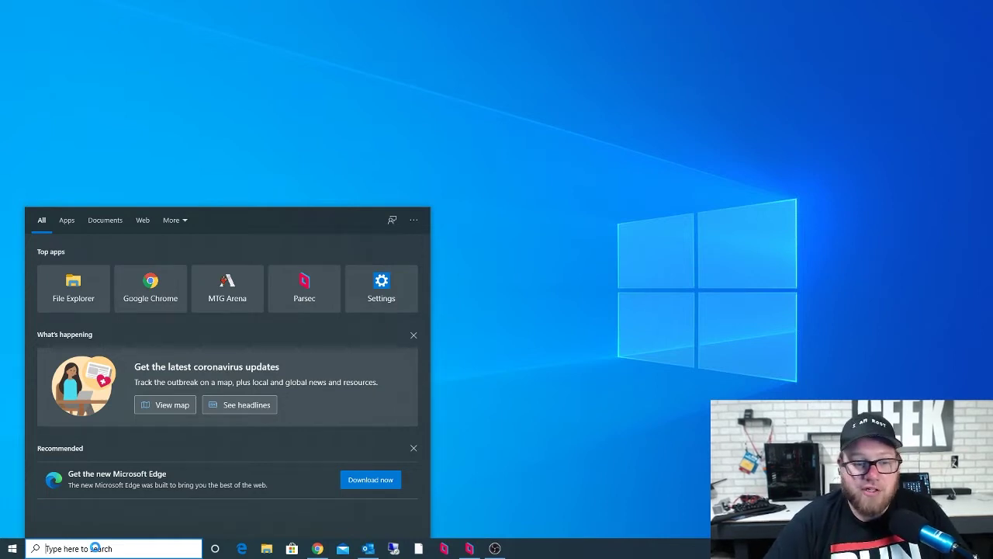
Step: Search for 'event viewer' and launch the Event Viewer app from the results
{"action": "type", "text": "eve"}
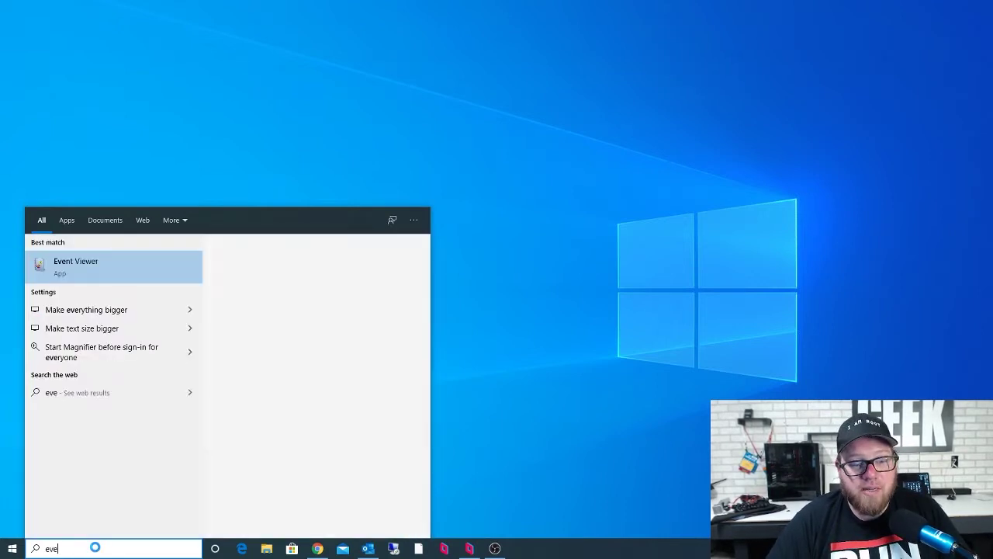
{"action": "type", "text": "nt viewer"}
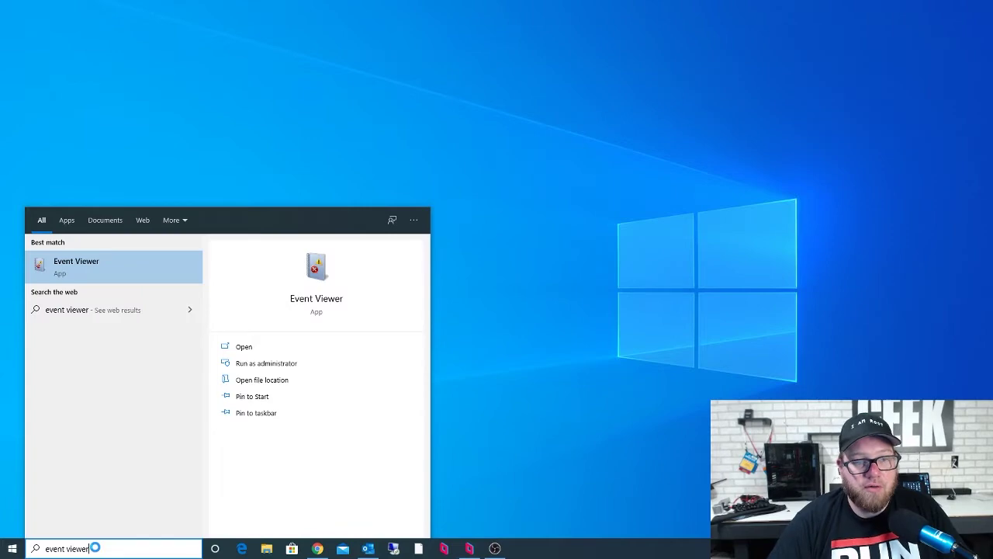
{"action": "left_click", "coordinate": [106, 275]}
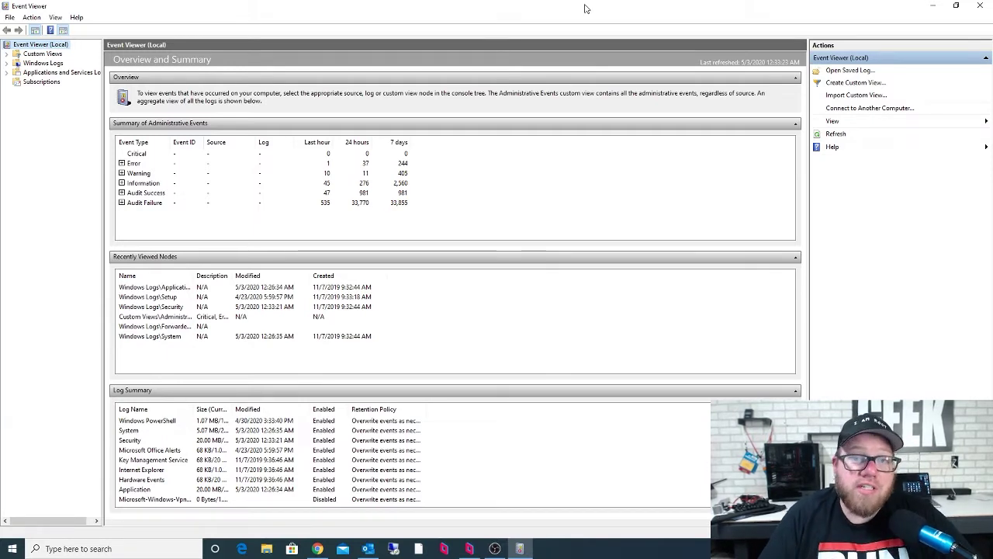
Step: Break out the Error summary by event ID, then open the Windows Logs Application log
{"action": "double_click", "coordinate": [127, 163]}
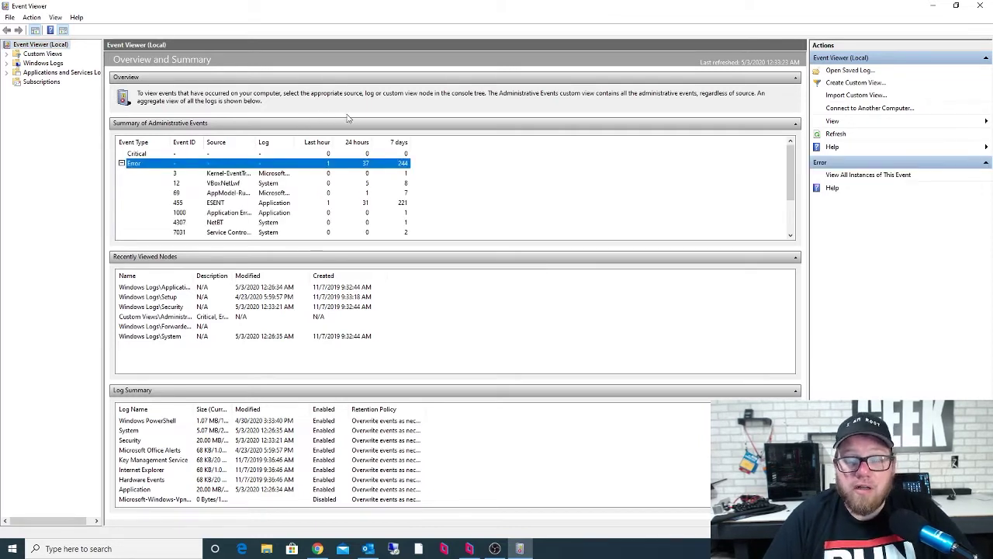
{"action": "scroll", "coordinate": [286, 200], "scroll_direction": "down", "scroll_amount": 3}
{"action": "scroll", "coordinate": [291, 195], "scroll_direction": "up", "scroll_amount": 3}
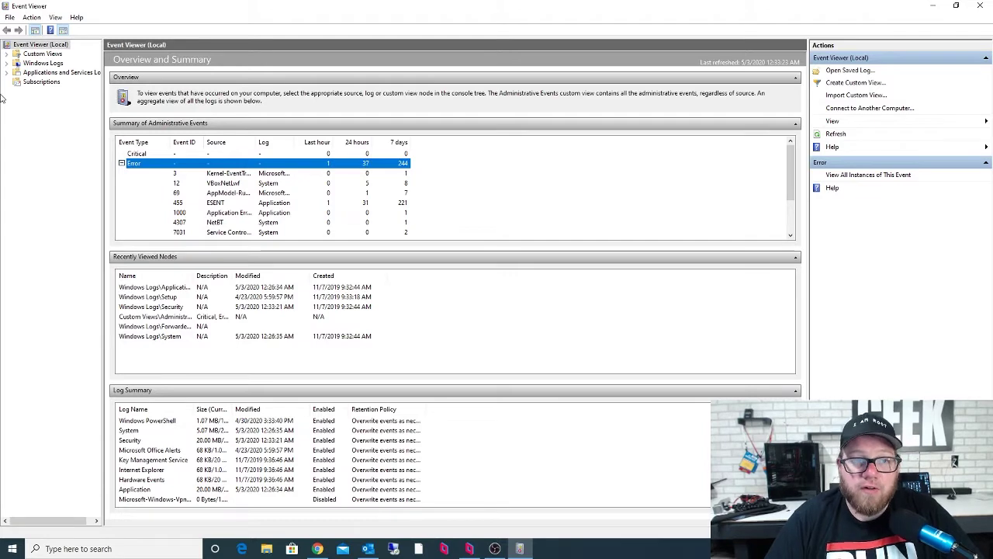
{"action": "left_click", "coordinate": [6, 63]}
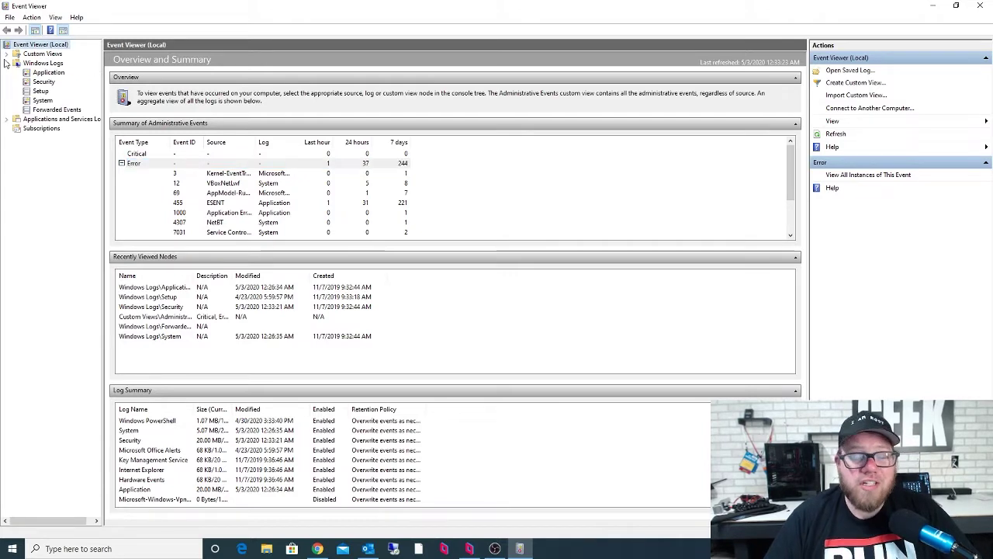
{"action": "left_click", "coordinate": [49, 73]}
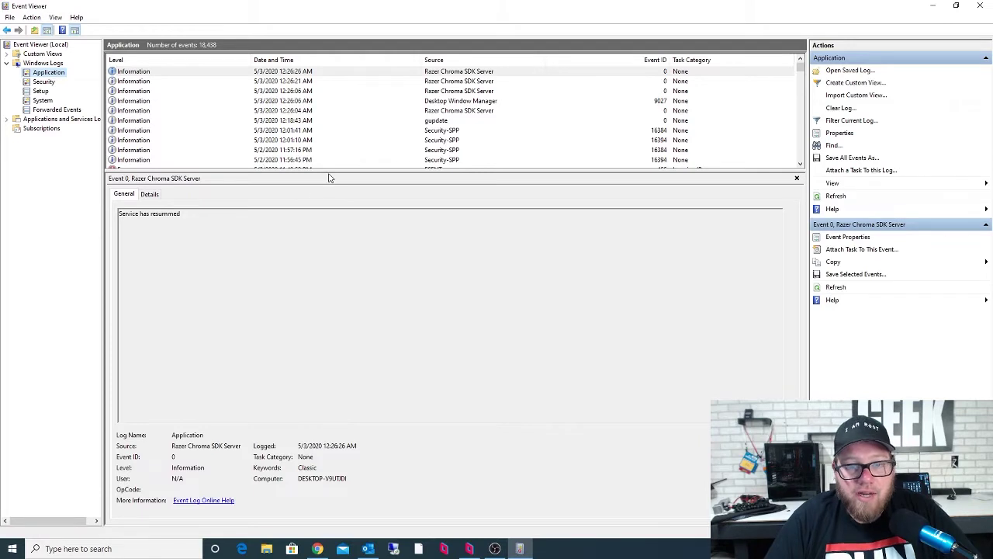
Step: Enlarge the events list, view ESENT error 455, and shrink the browser window to the left
{"action": "left_click_drag", "start_coordinate": [329, 170], "coordinate": [334, 371]}
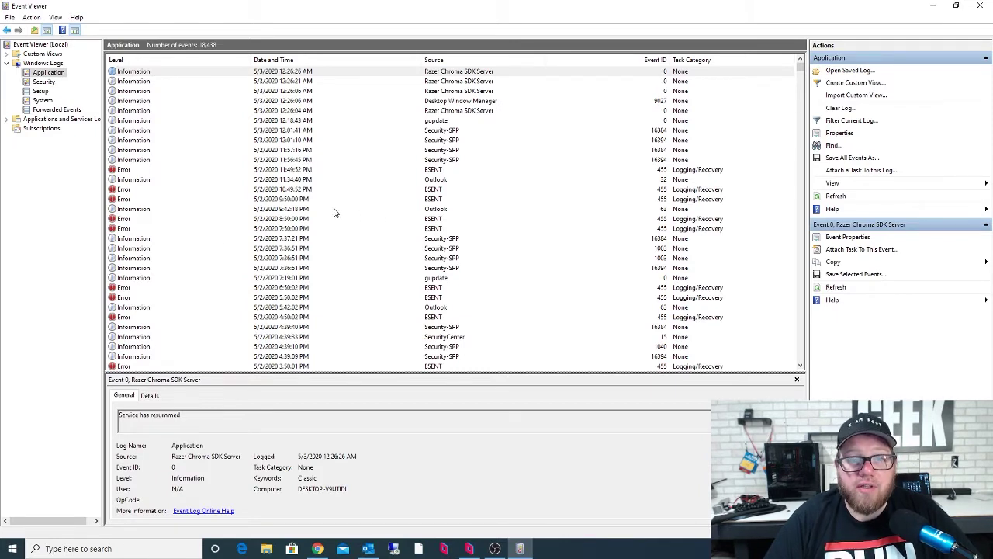
{"action": "left_click", "coordinate": [204, 170]}
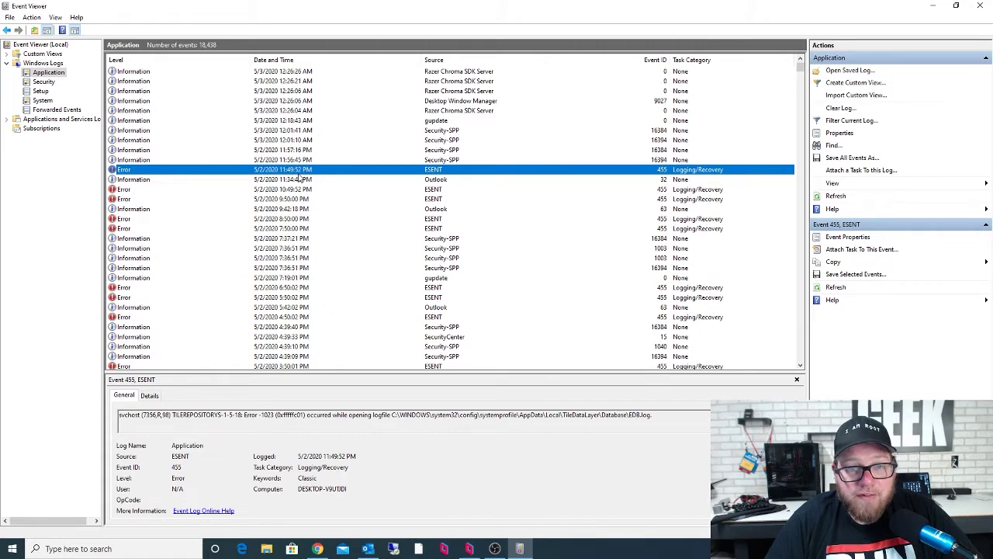
{"action": "key", "text": "alt+Tab"}
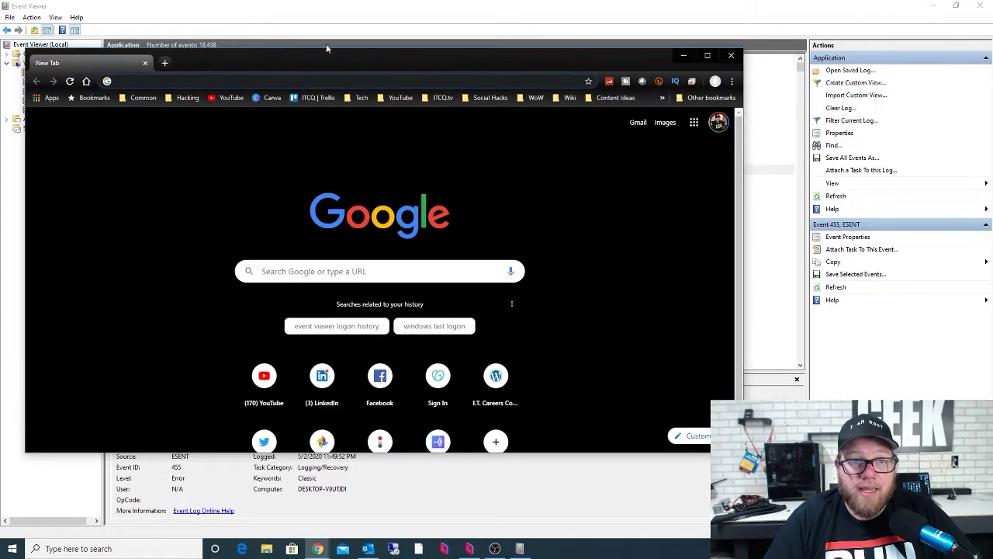
{"action": "left_click_drag", "start_coordinate": [388, 55], "coordinate": [238, 71]}
{"action": "left_click", "coordinate": [590, 163]}
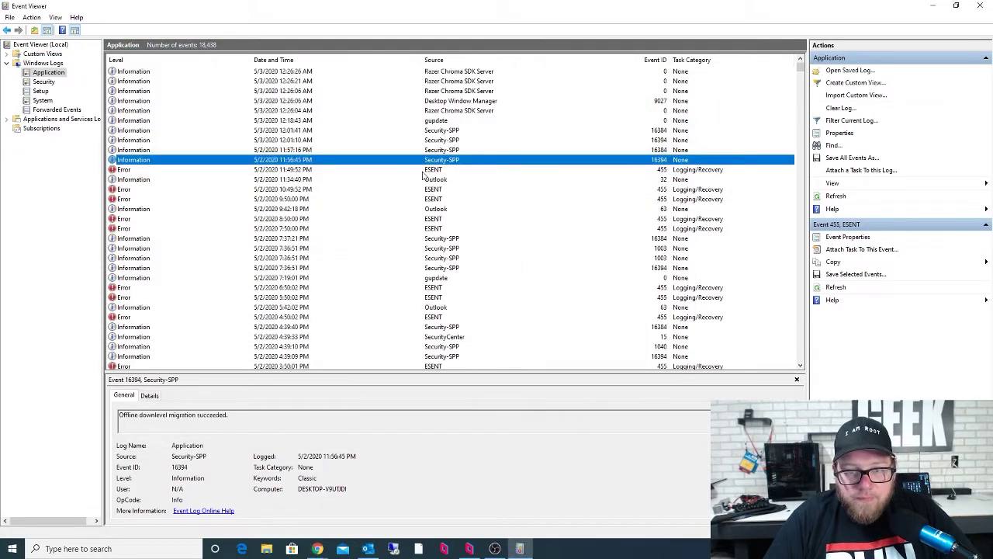
Step: Reselect ESENT error 455, highlight the WINDOWS\system32 log path, then restore Chrome's New Tab
{"action": "left_click", "coordinate": [404, 173]}
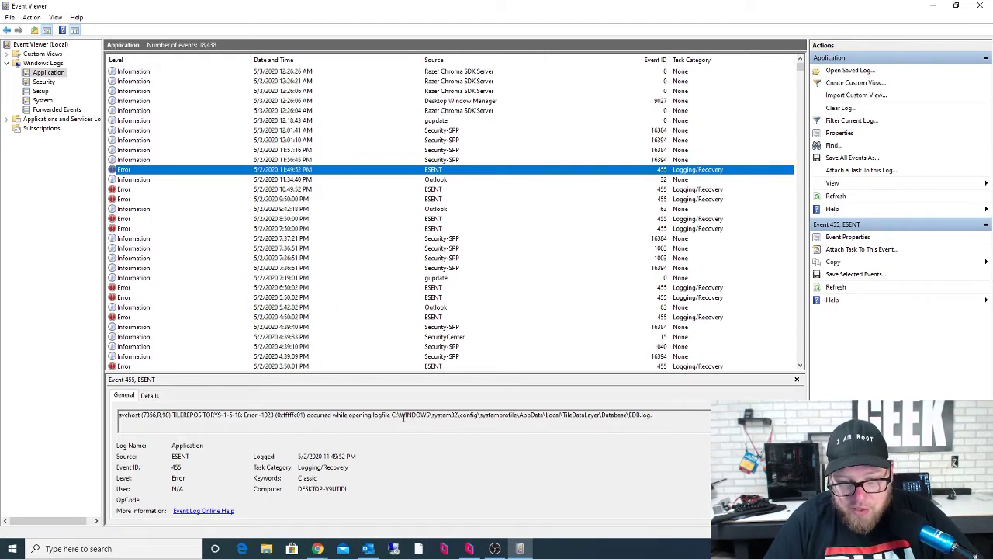
{"action": "left_click_drag", "start_coordinate": [399, 415], "coordinate": [433, 417]}
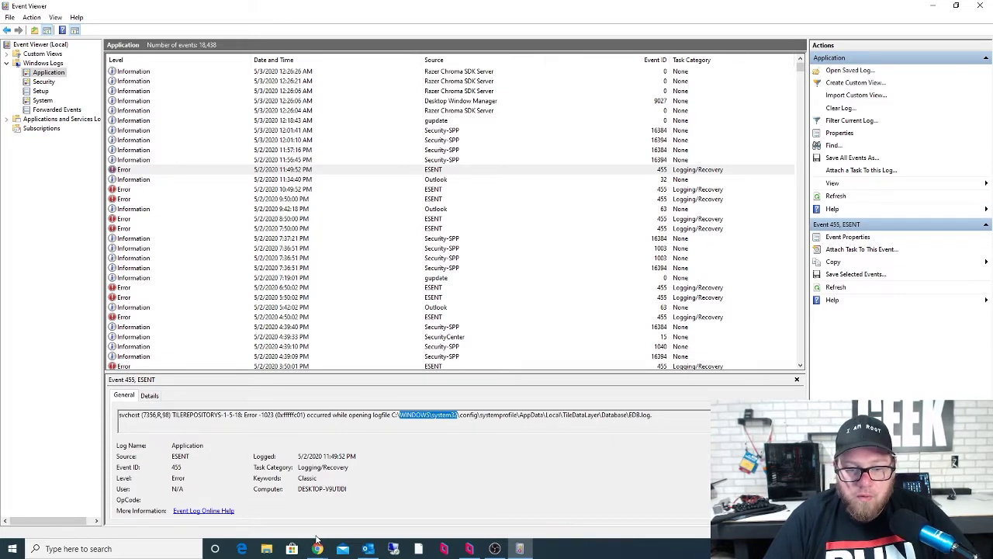
{"action": "left_click", "coordinate": [494, 425]}
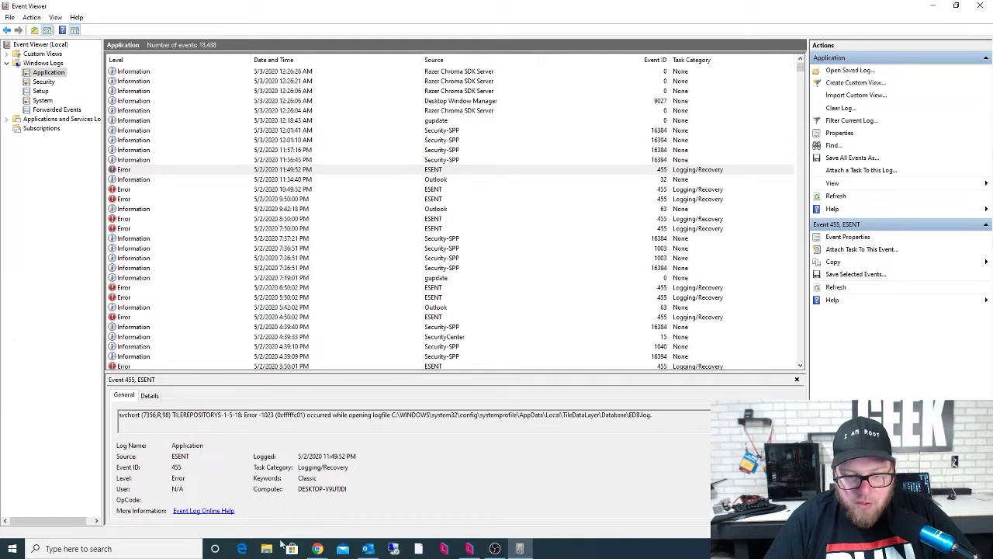
{"action": "mouse_move", "coordinate": [317, 549]}
{"action": "left_click", "coordinate": [377, 516]}
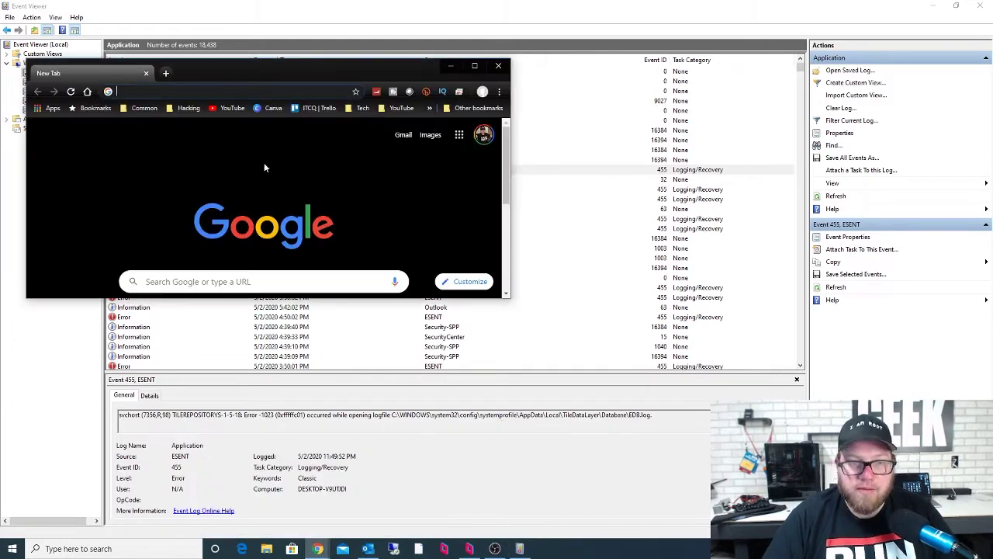
Step: Google 'esent error windows 10 edb.log' and review results, including the 'What is an EDB log?' answer
{"action": "type", "text": "esent error windows 10 ed"}
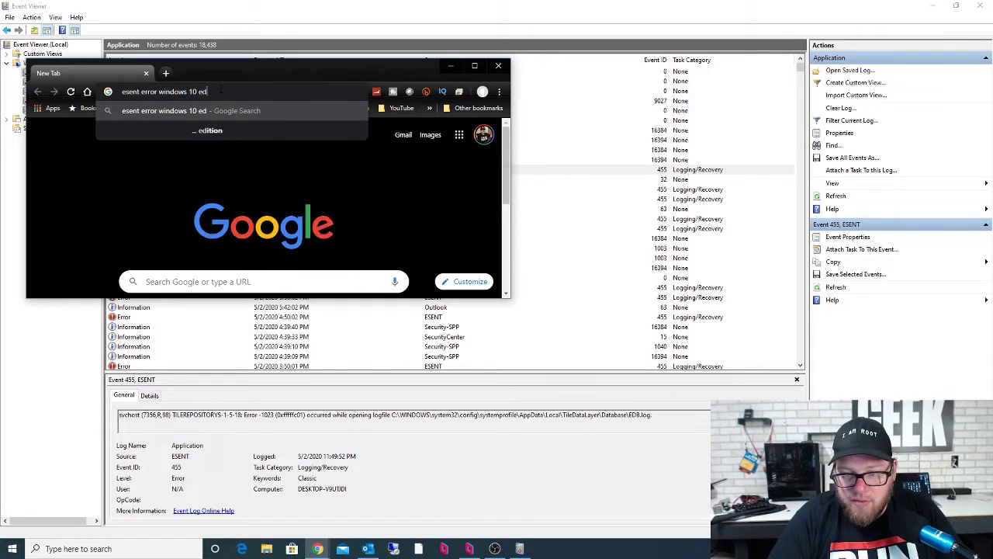
{"action": "type", "text": "b.log"}
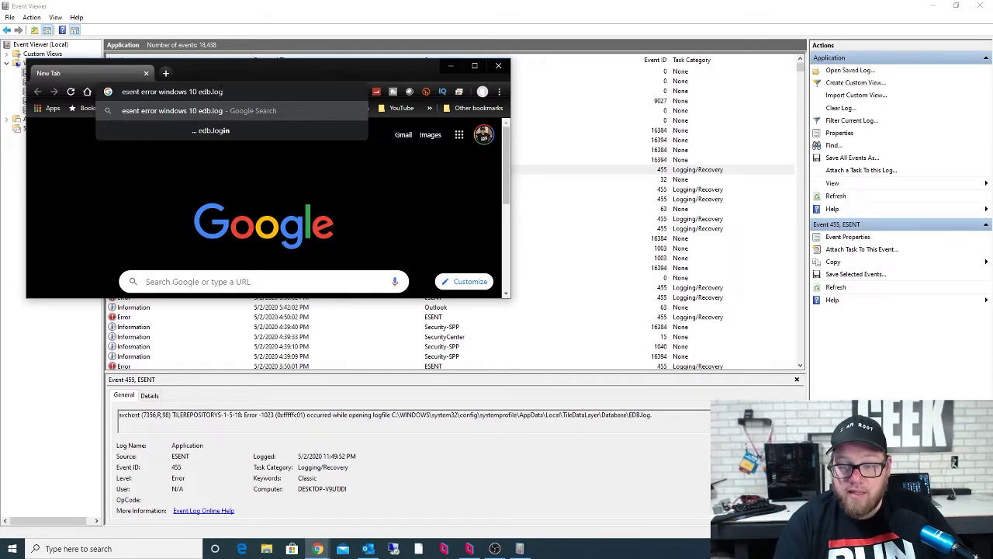
{"action": "key", "text": "Return"}
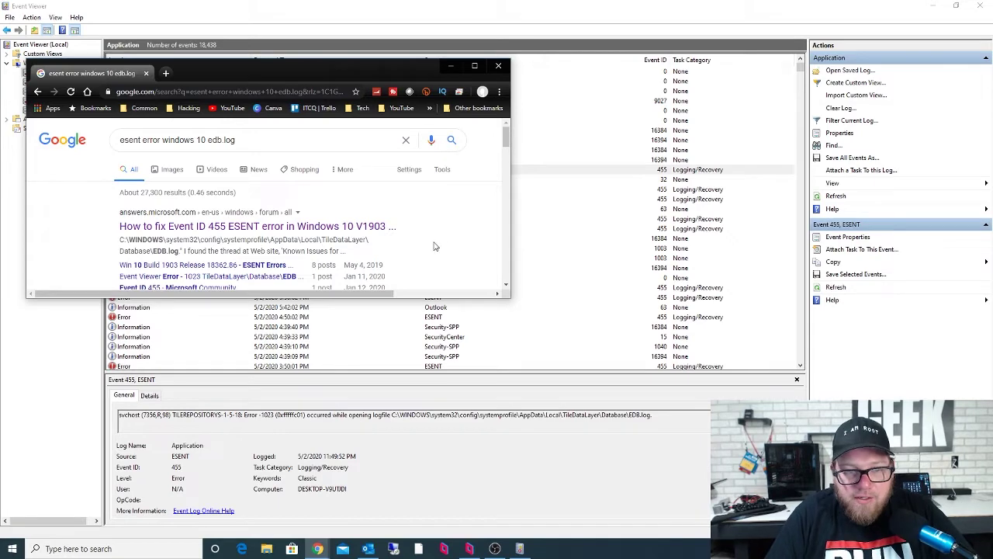
{"action": "scroll", "coordinate": [407, 255], "scroll_direction": "down", "scroll_amount": 1}
{"action": "scroll", "coordinate": [401, 223], "scroll_direction": "down", "scroll_amount": 5}
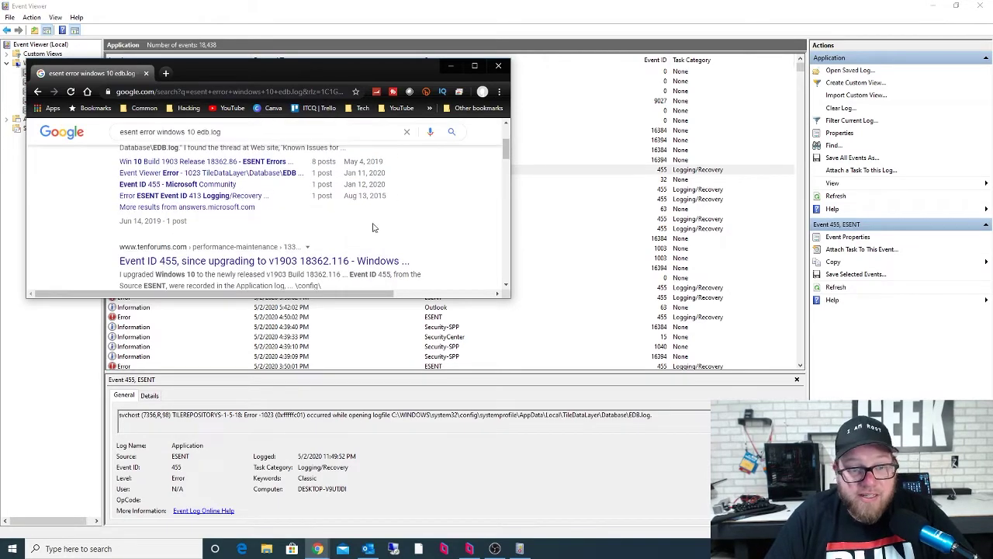
{"action": "scroll", "coordinate": [303, 227], "scroll_direction": "down", "scroll_amount": 2}
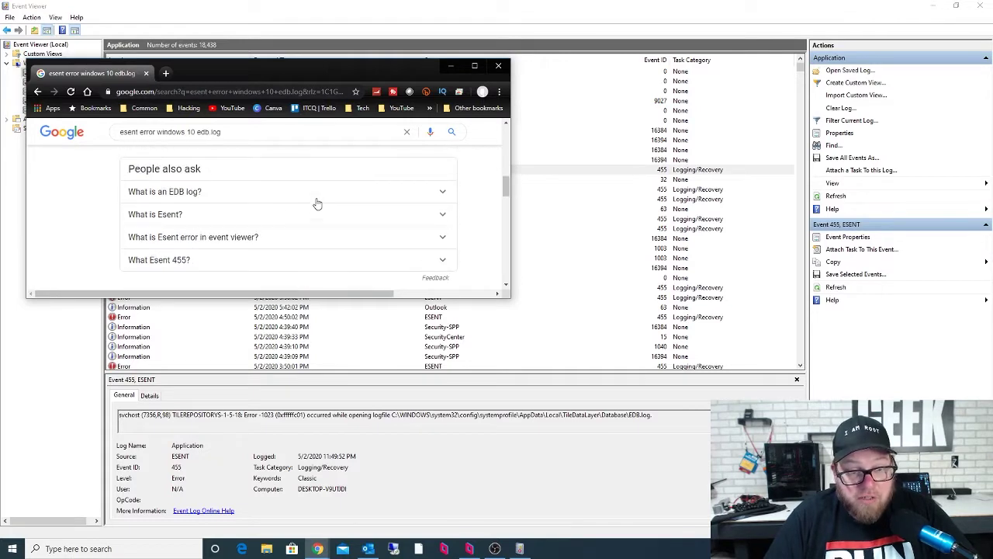
{"action": "left_click", "coordinate": [256, 194]}
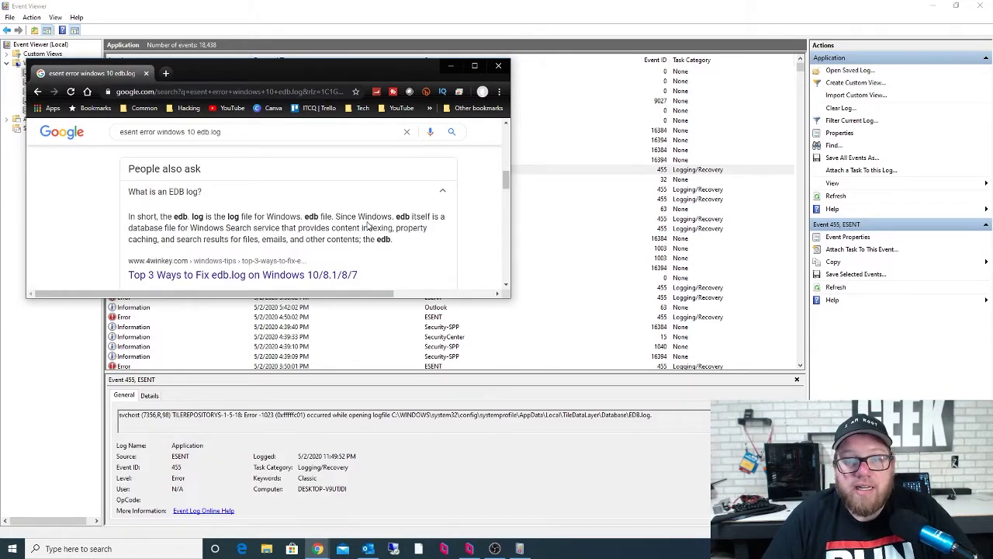
{"action": "scroll", "coordinate": [341, 216], "scroll_direction": "up", "scroll_amount": 2}
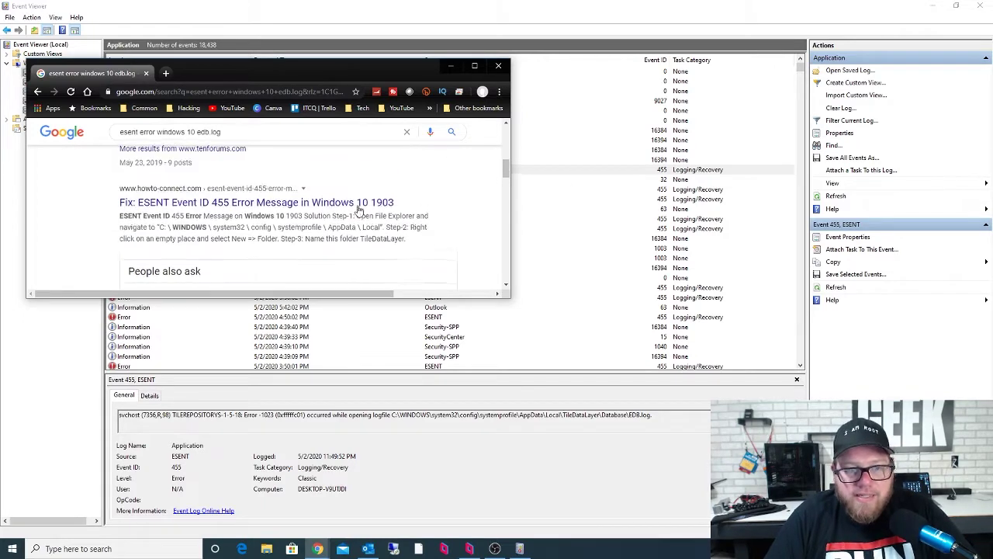
{"action": "scroll", "coordinate": [395, 226], "scroll_direction": "up", "scroll_amount": 5}
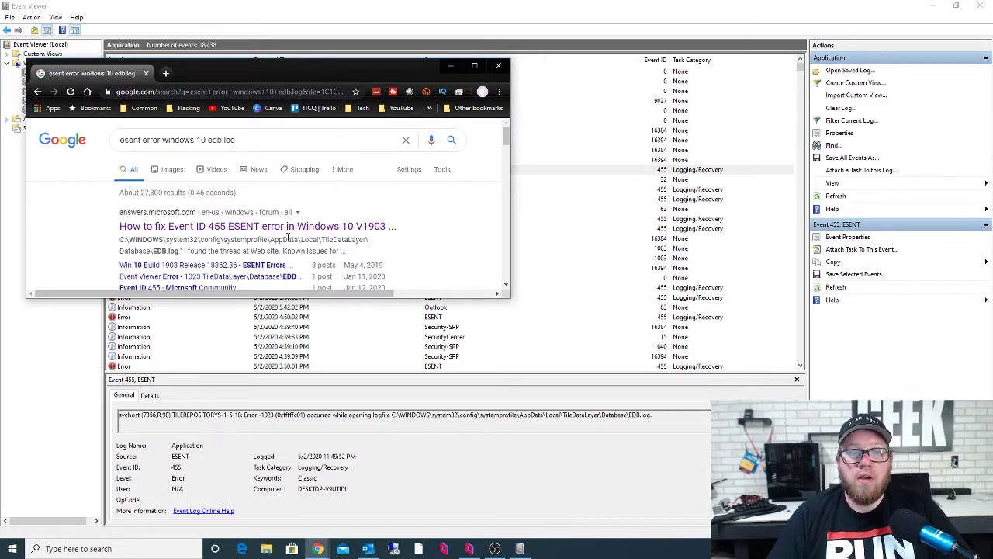
Step: In Event Viewer, view the 9:50:00 PM and 7:50:00 PM ESENT errors
{"action": "left_click", "coordinate": [530, 35]}
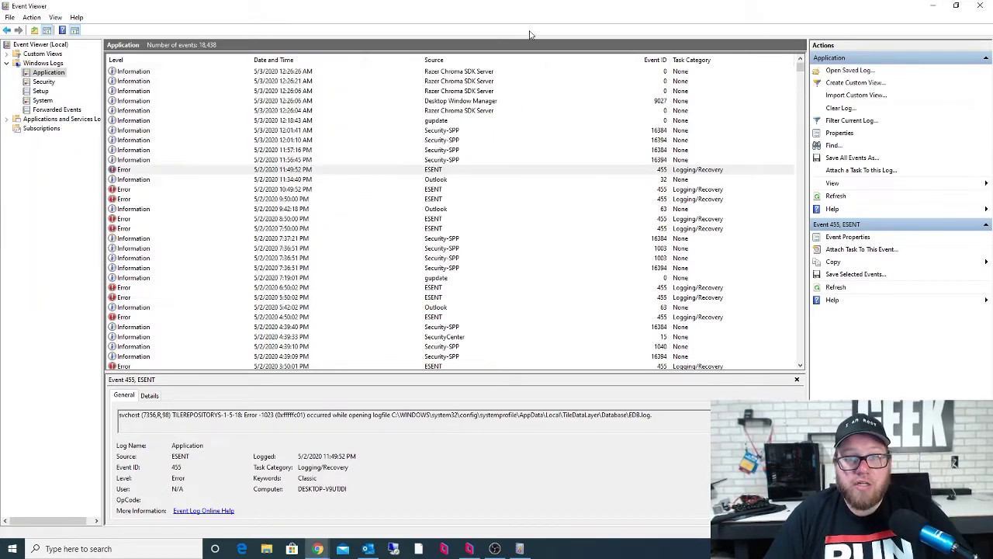
{"action": "left_click", "coordinate": [420, 198]}
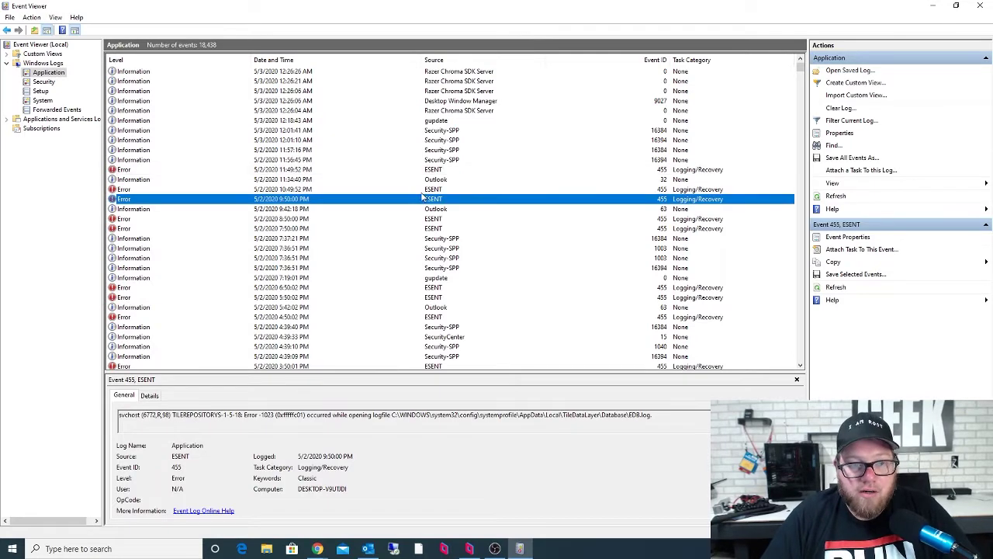
{"action": "left_click", "coordinate": [420, 228]}
Step: Scroll down the Application log and view the PerfProc warning event 2002
{"action": "scroll", "coordinate": [419, 231], "scroll_direction": "down", "scroll_amount": 1}
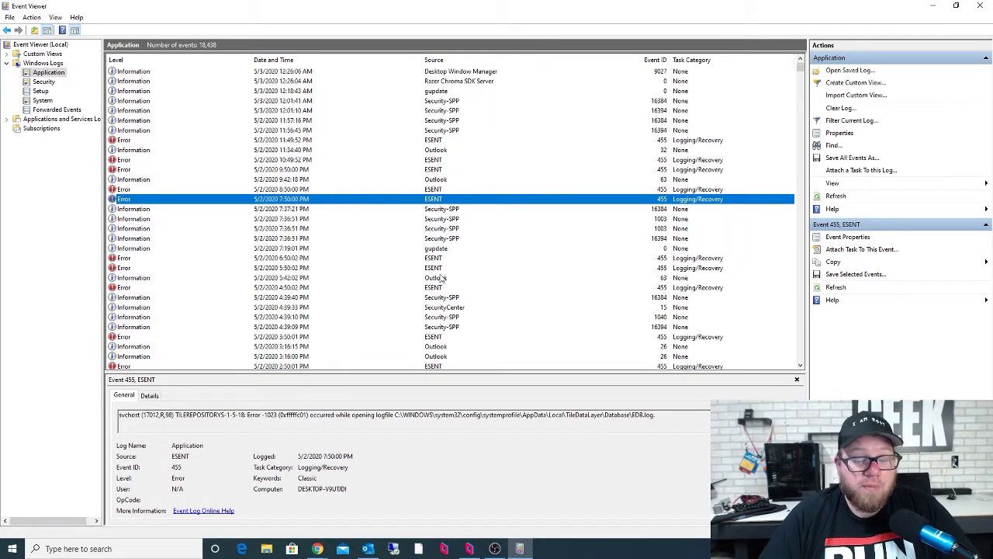
{"action": "scroll", "coordinate": [449, 249], "scroll_direction": "down", "scroll_amount": 3}
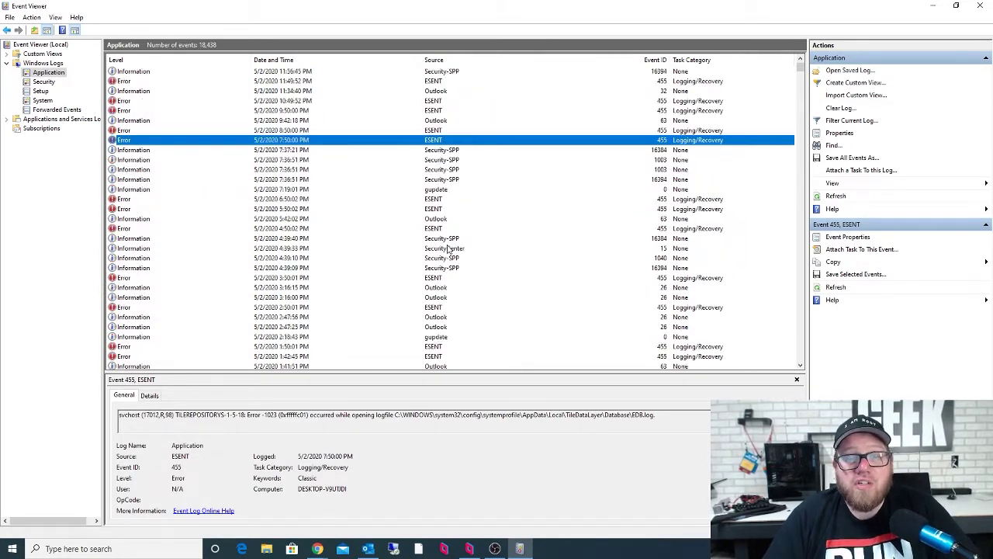
{"action": "scroll", "coordinate": [450, 249], "scroll_direction": "down", "scroll_amount": 5}
{"action": "scroll", "coordinate": [459, 244], "scroll_direction": "down", "scroll_amount": 5}
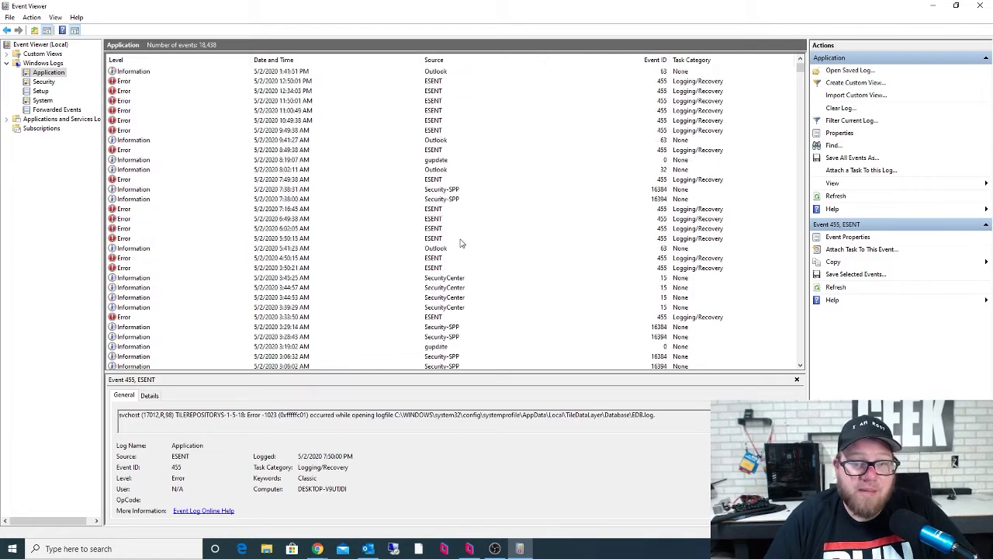
{"action": "scroll", "coordinate": [466, 243], "scroll_direction": "down", "scroll_amount": 15}
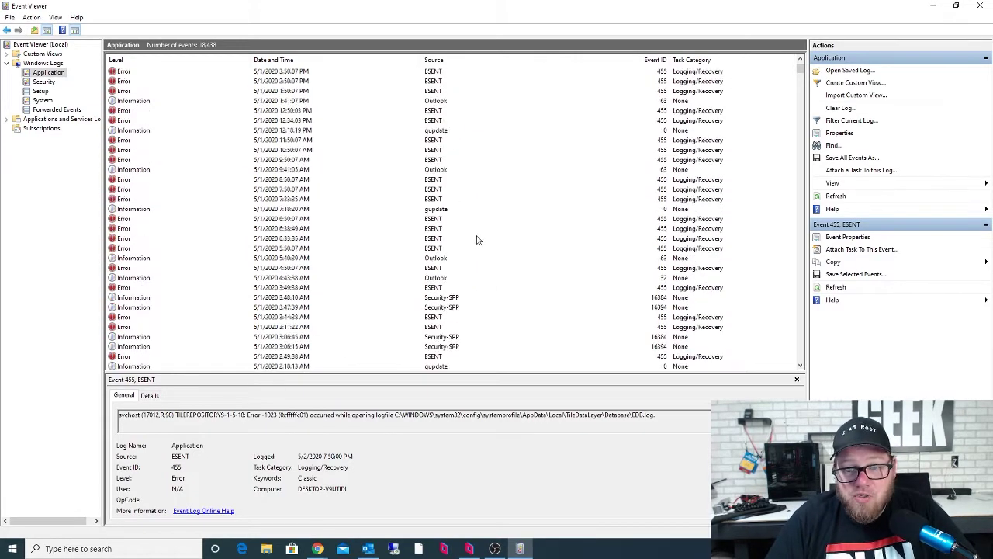
{"action": "scroll", "coordinate": [476, 241], "scroll_direction": "down", "scroll_amount": 12}
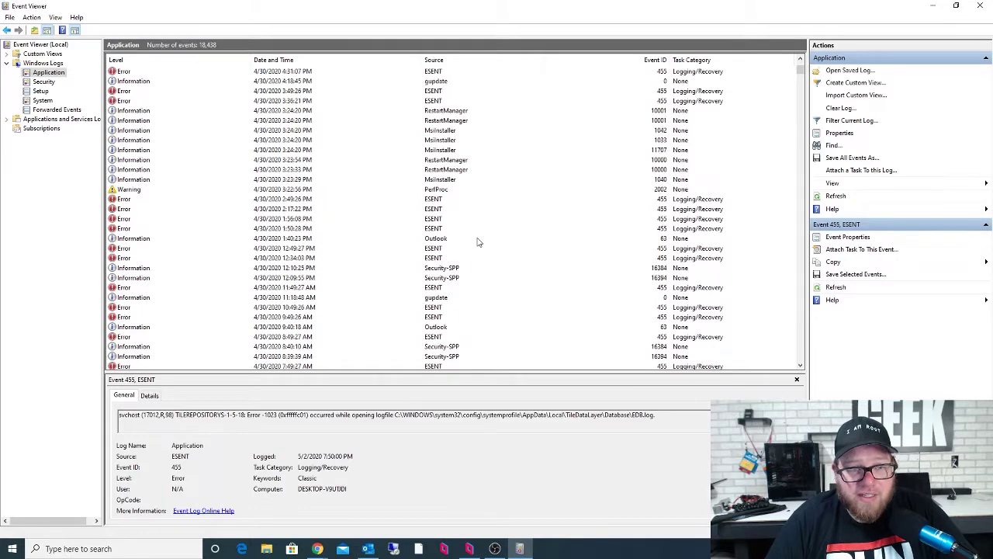
{"action": "left_click", "coordinate": [400, 191]}
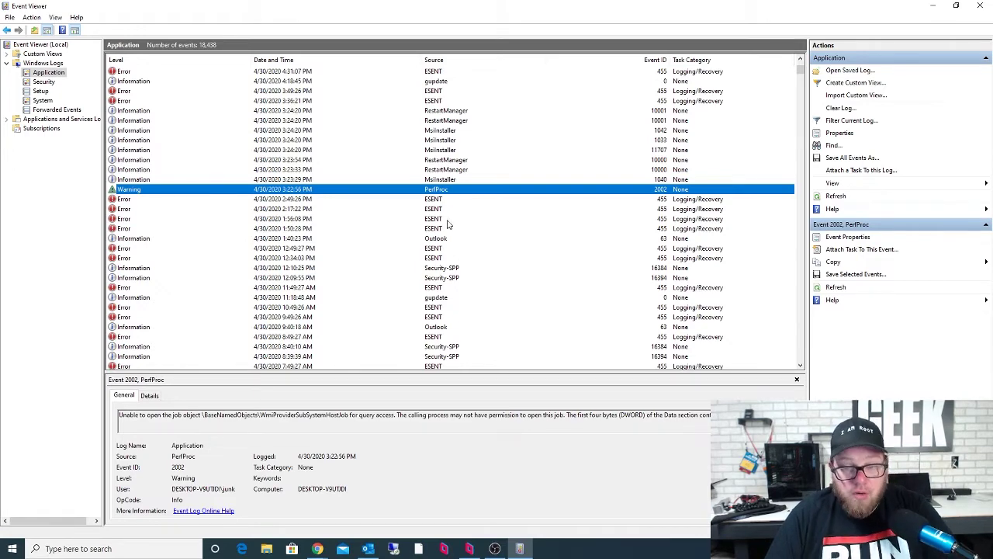
Step: Bring the browser back and reposition its window on screen
{"action": "mouse_move", "coordinate": [314, 552]}
{"action": "left_click", "coordinate": [367, 495]}
{"action": "left_click_drag", "start_coordinate": [364, 68], "coordinate": [412, 326]}
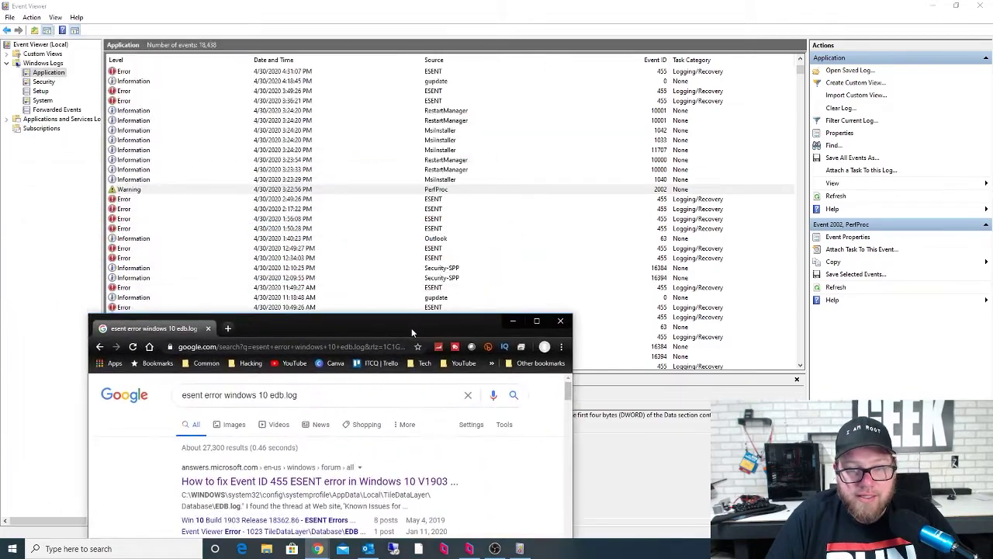
{"action": "left_click_drag", "start_coordinate": [296, 326], "coordinate": [294, 264]}
Step: Search Google for 'perfproc warning windows 10' and scan the results
{"action": "left_click", "coordinate": [272, 285]}
{"action": "type", "text": "perfpr"}
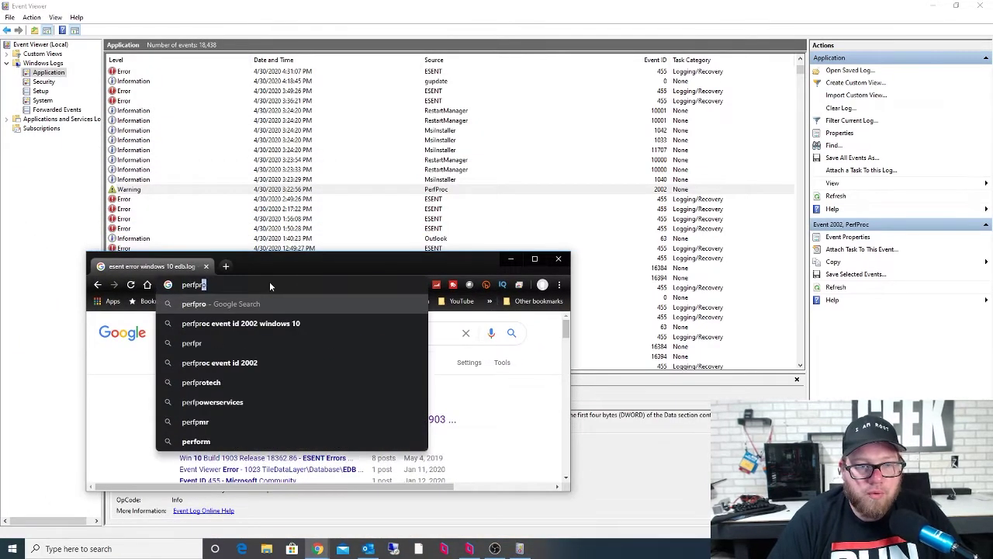
{"action": "type", "text": "oc warning "}
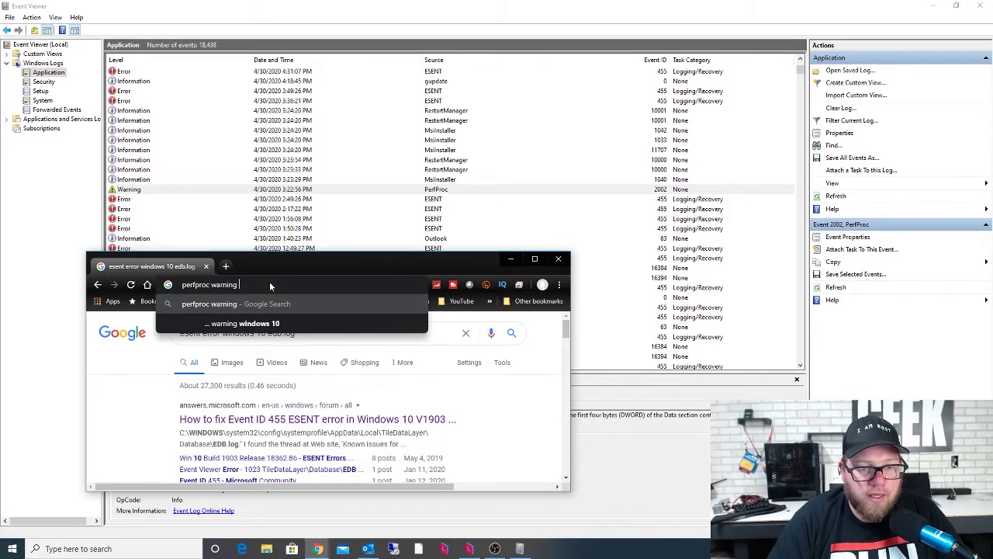
{"action": "type", "text": "windows 10"}
{"action": "key", "text": "Return"}
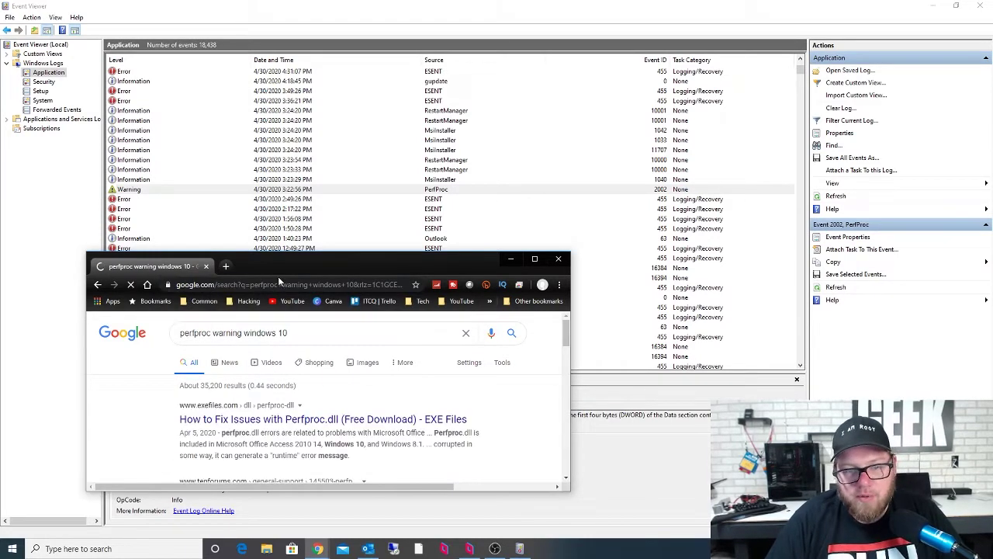
{"action": "scroll", "coordinate": [388, 419], "scroll_direction": "down", "scroll_amount": 1}
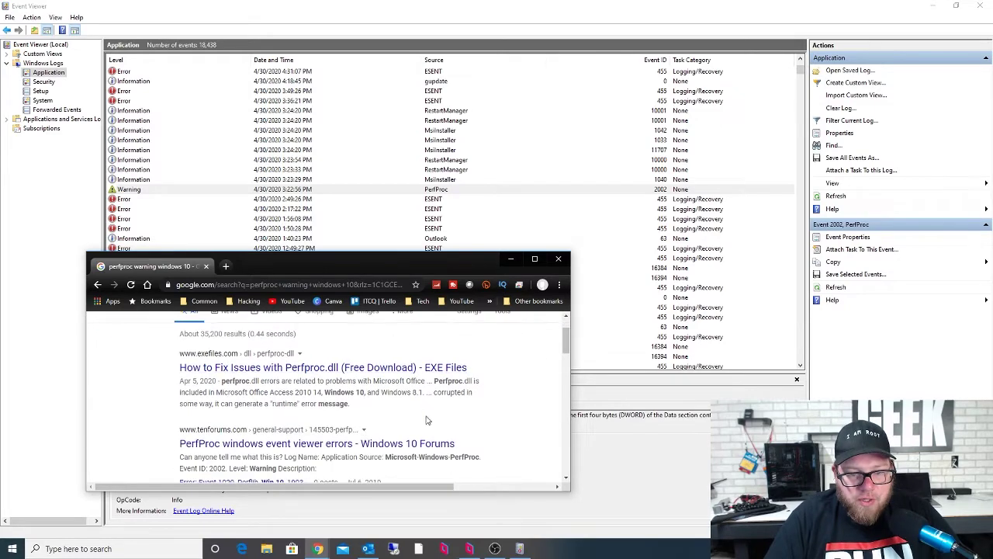
{"action": "scroll", "coordinate": [403, 378], "scroll_direction": "down", "scroll_amount": 1}
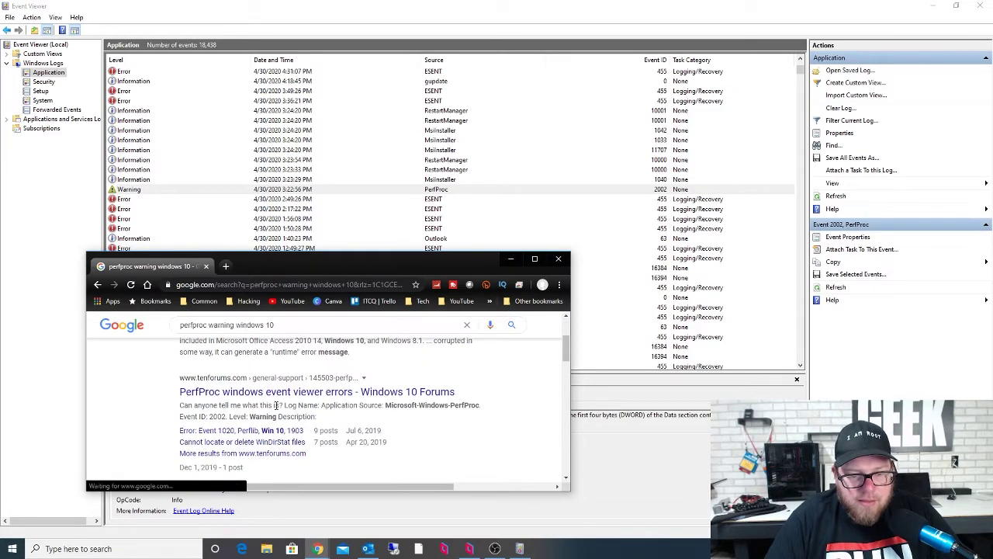
{"action": "scroll", "coordinate": [377, 398], "scroll_direction": "down", "scroll_amount": 1}
{"action": "scroll", "coordinate": [376, 412], "scroll_direction": "up", "scroll_amount": 1}
{"action": "scroll", "coordinate": [417, 359], "scroll_direction": "down", "scroll_amount": 3}
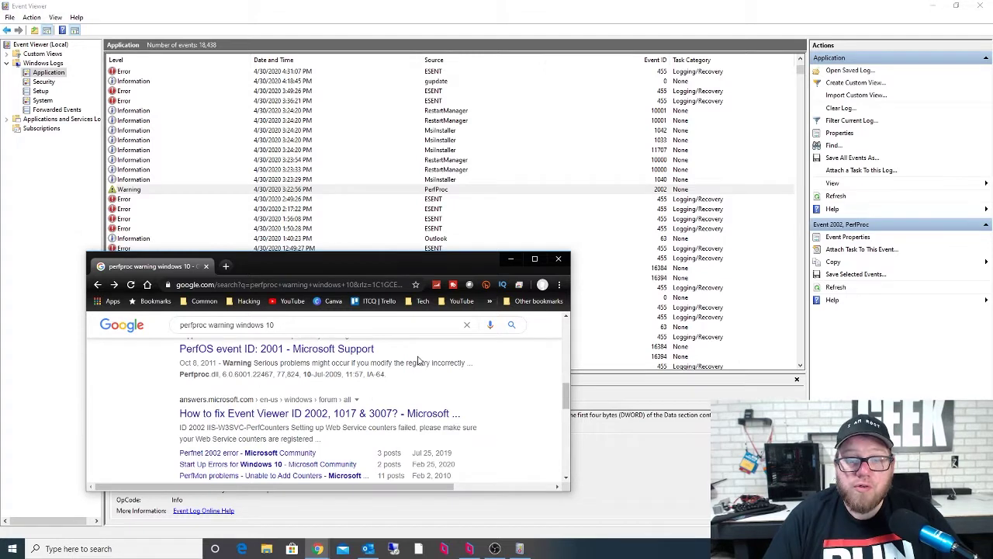
Step: Read the Microsoft article on fixing Event Viewer ID 2002, then return to Event Viewer
{"action": "left_click", "coordinate": [332, 420]}
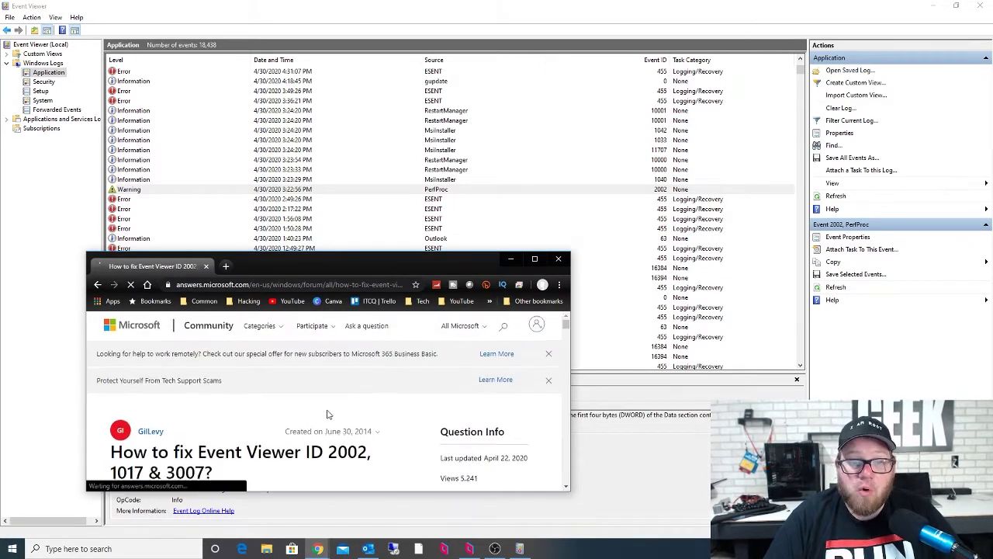
{"action": "scroll", "coordinate": [346, 413], "scroll_direction": "down", "scroll_amount": 3}
{"action": "scroll", "coordinate": [361, 415], "scroll_direction": "down", "scroll_amount": 1}
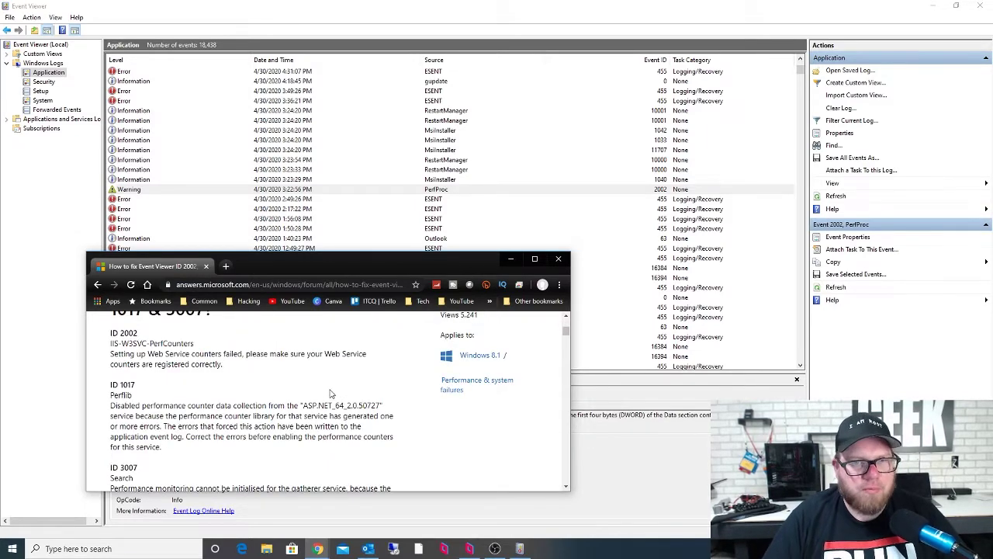
{"action": "left_click", "coordinate": [476, 51]}
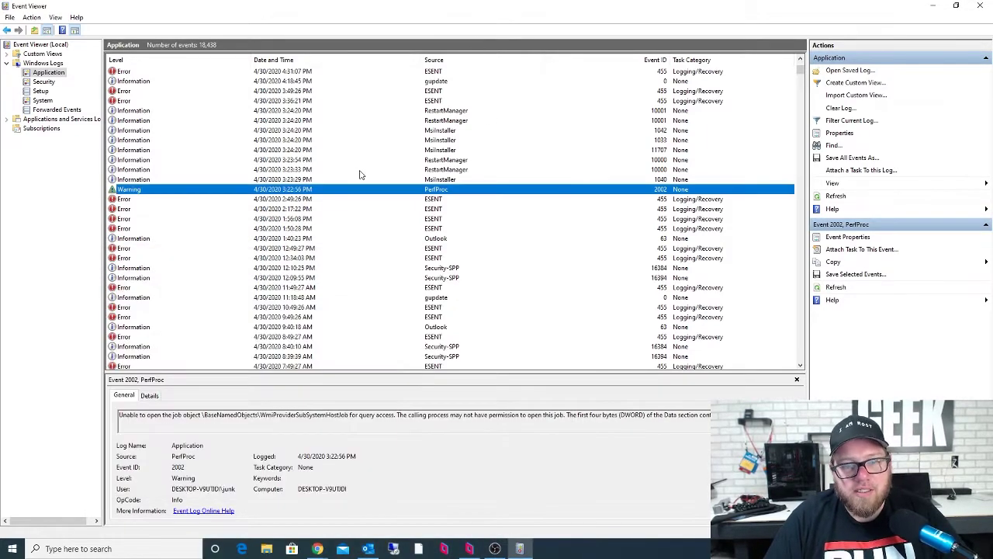
Step: Scroll through the Application log's warnings and errors, then open the Security log
{"action": "scroll", "coordinate": [318, 246], "scroll_direction": "down", "scroll_amount": 3}
{"action": "scroll", "coordinate": [387, 244], "scroll_direction": "down", "scroll_amount": 4}
{"action": "scroll", "coordinate": [387, 244], "scroll_direction": "down", "scroll_amount": 8}
{"action": "scroll", "coordinate": [370, 245], "scroll_direction": "down", "scroll_amount": 10}
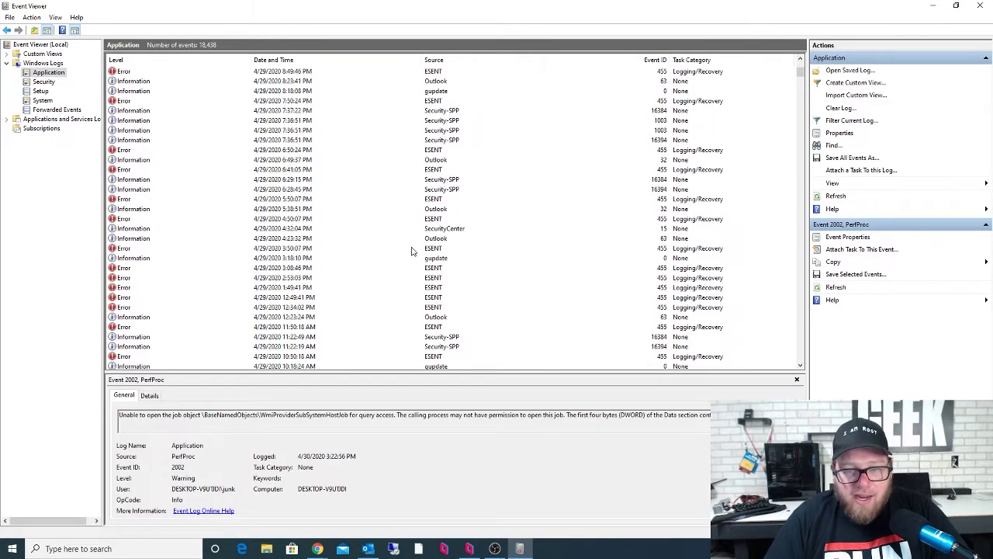
{"action": "scroll", "coordinate": [437, 268], "scroll_direction": "down", "scroll_amount": 9}
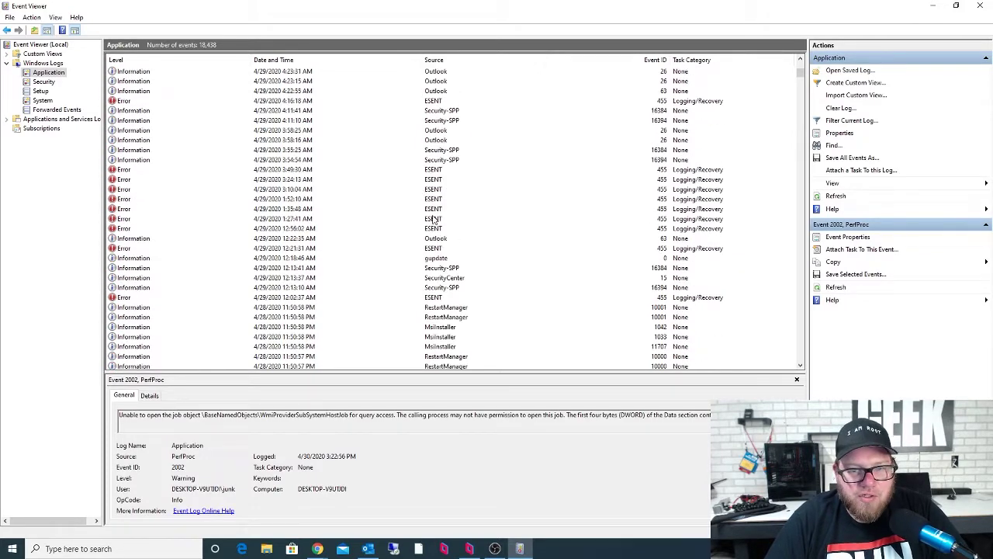
{"action": "scroll", "coordinate": [422, 222], "scroll_direction": "down", "scroll_amount": 10}
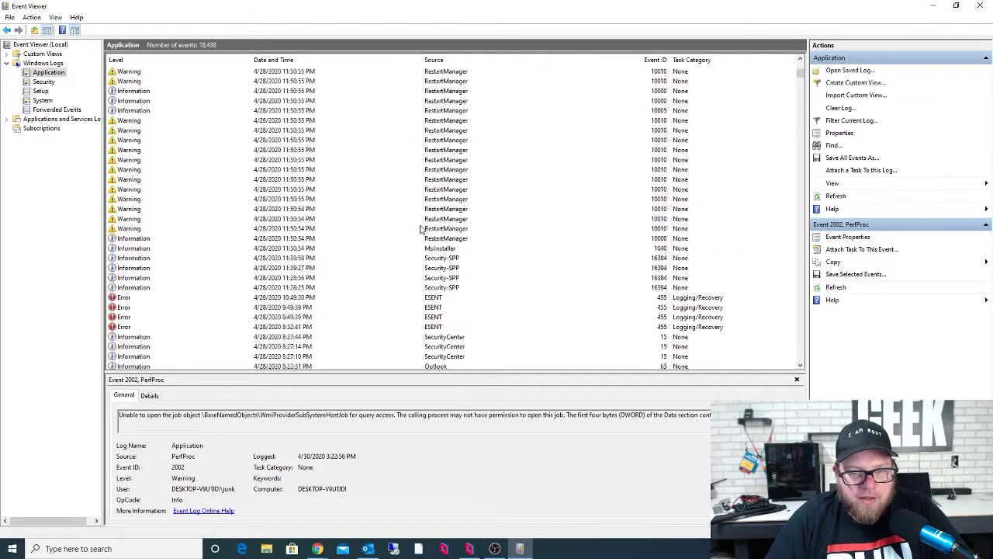
{"action": "scroll", "coordinate": [450, 287], "scroll_direction": "down", "scroll_amount": 4}
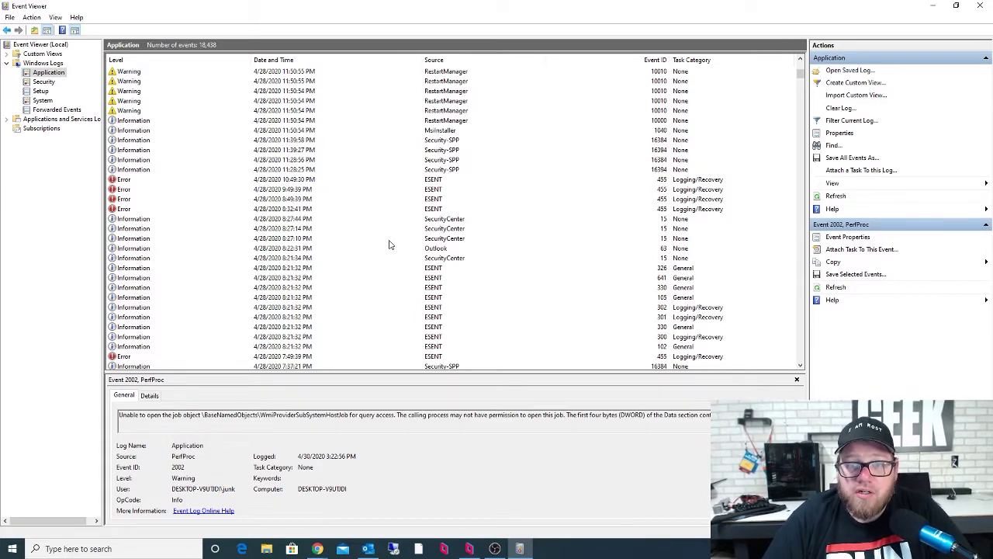
{"action": "scroll", "coordinate": [329, 298], "scroll_direction": "down", "scroll_amount": 8}
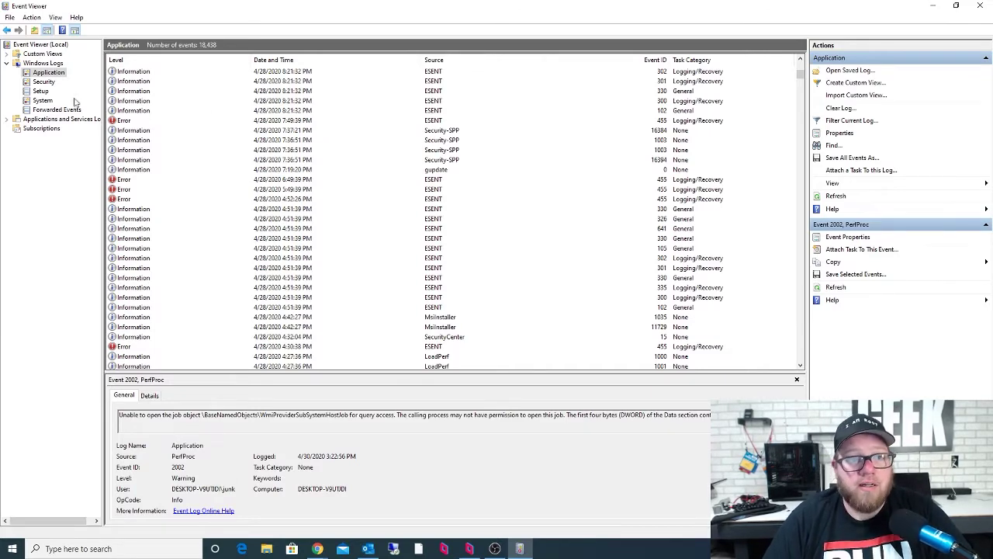
{"action": "left_click", "coordinate": [48, 83]}
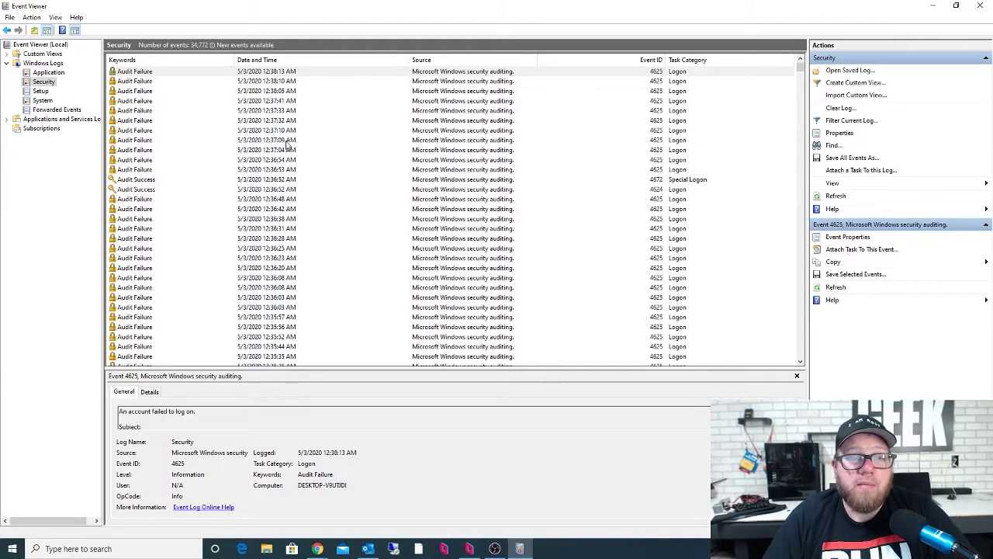
Step: Inspect the Special Logon 4672 audit success, then the most recent 4625 failed logon
{"action": "left_click", "coordinate": [137, 182]}
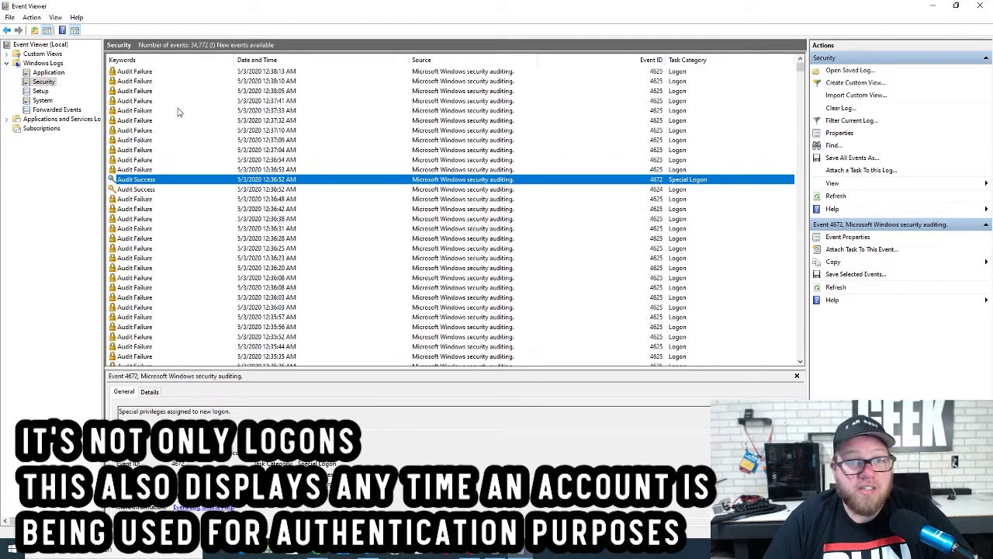
{"action": "left_click", "coordinate": [174, 72]}
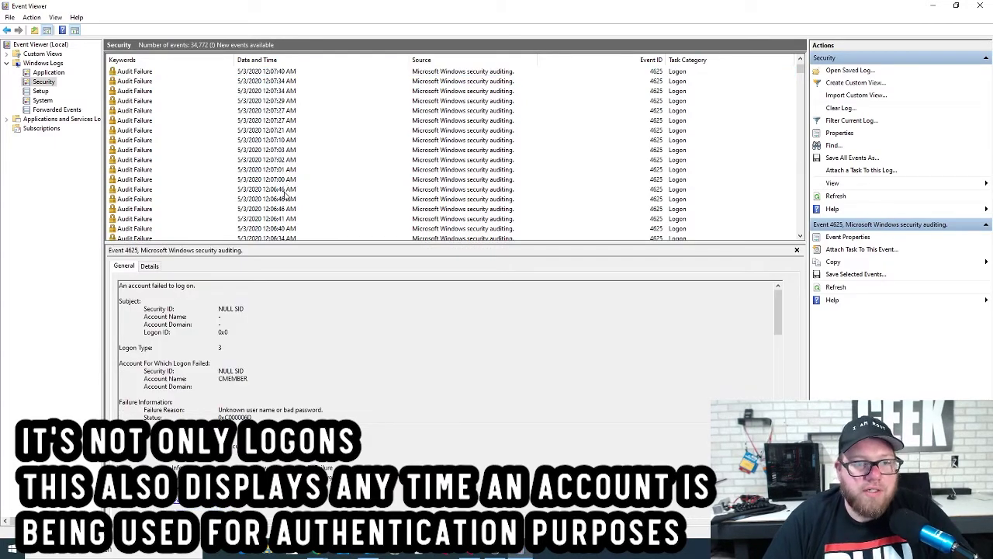
{"action": "scroll", "coordinate": [285, 194], "scroll_direction": "down", "scroll_amount": 8}
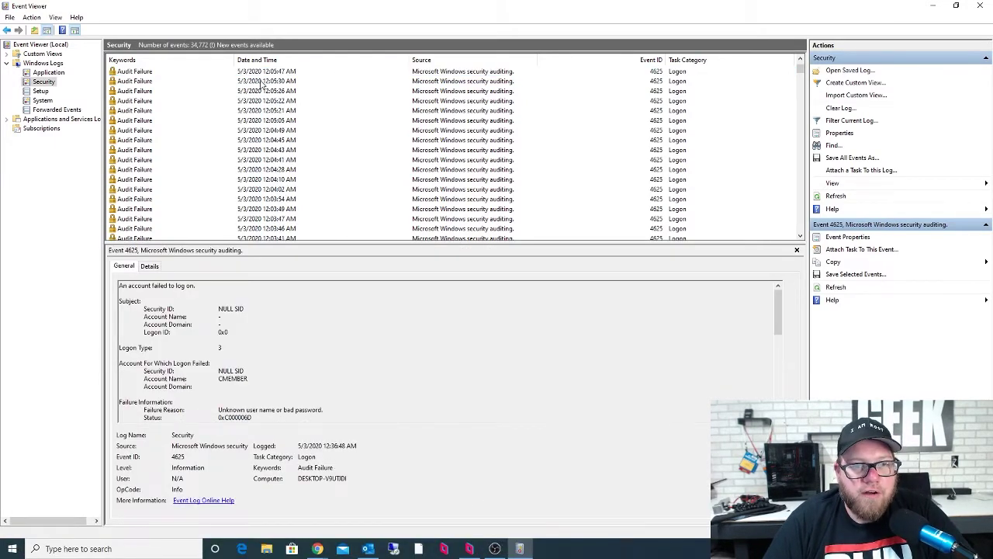
Step: Read the 12:05:30 AM failed logon's details, then open the Setup log
{"action": "left_click", "coordinate": [263, 82]}
{"action": "scroll", "coordinate": [337, 344], "scroll_direction": "down", "scroll_amount": 4}
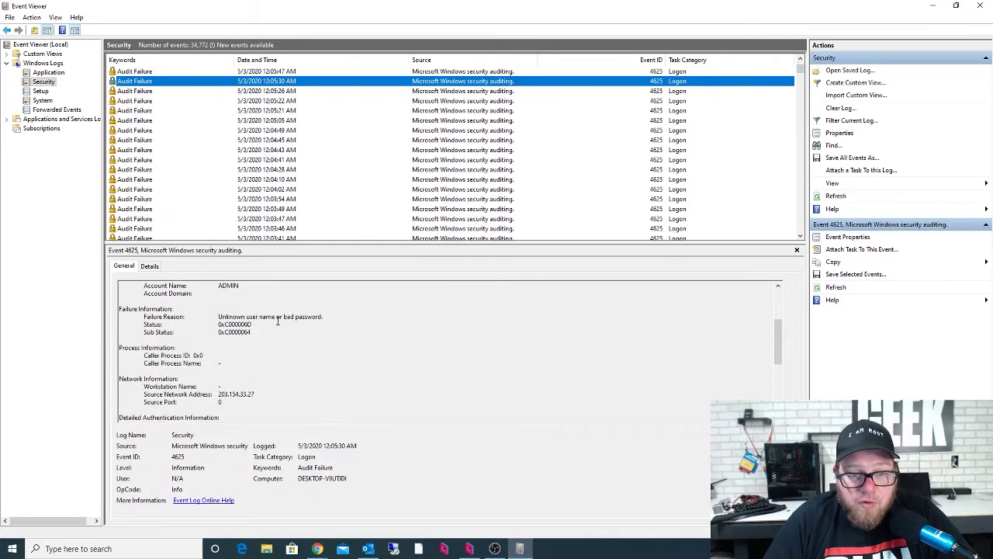
{"action": "scroll", "coordinate": [330, 322], "scroll_direction": "down", "scroll_amount": 8}
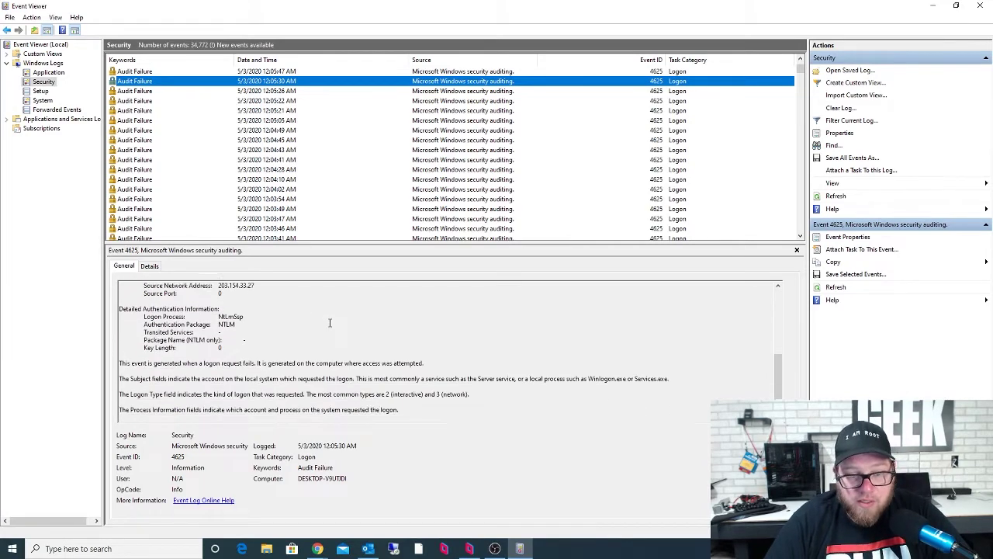
{"action": "scroll", "coordinate": [310, 339], "scroll_direction": "up", "scroll_amount": 10}
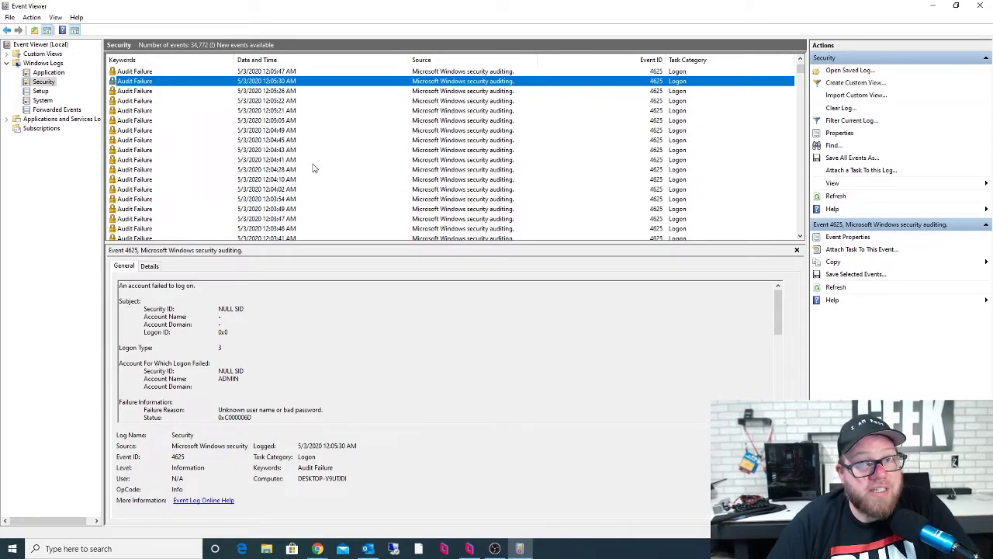
{"action": "scroll", "coordinate": [346, 163], "scroll_direction": "up", "scroll_amount": 6}
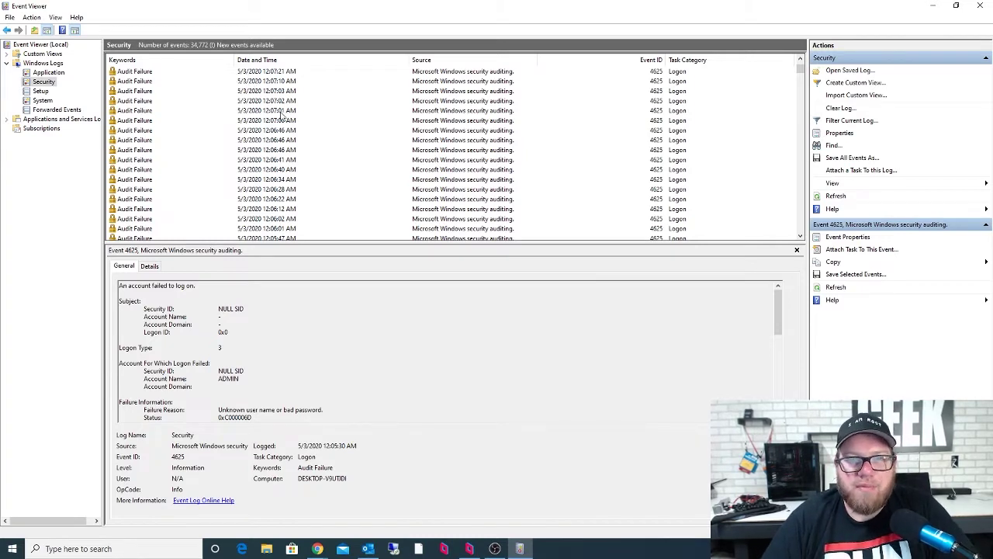
{"action": "scroll", "coordinate": [225, 147], "scroll_direction": "up", "scroll_amount": 4}
{"action": "scroll", "coordinate": [230, 133], "scroll_direction": "up", "scroll_amount": 1}
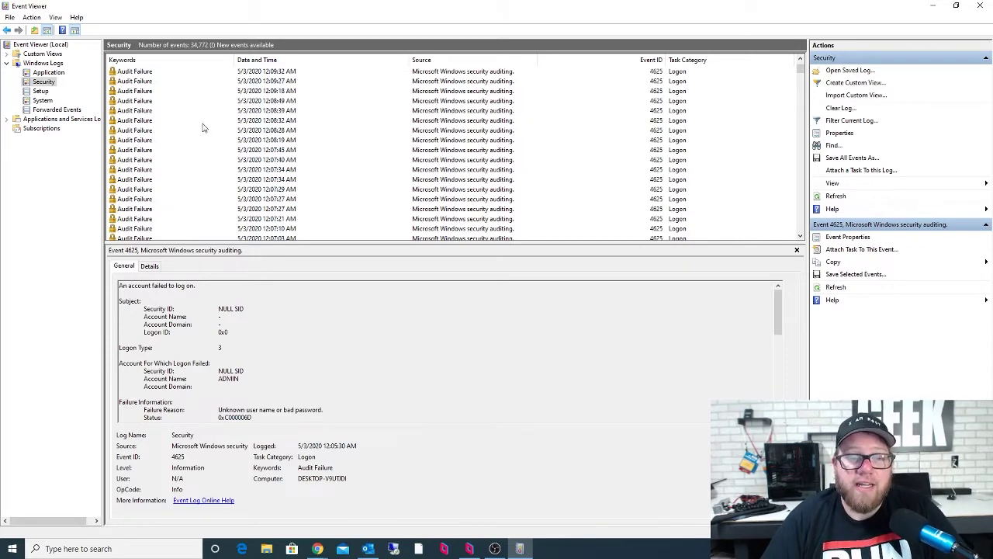
{"action": "scroll", "coordinate": [291, 330], "scroll_direction": "down", "scroll_amount": 10}
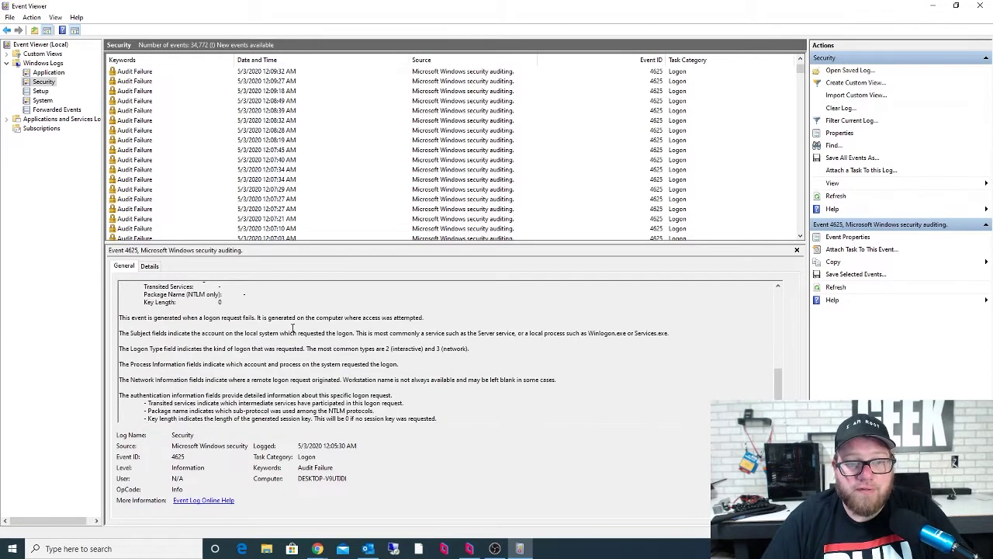
{"action": "left_click", "coordinate": [40, 91]}
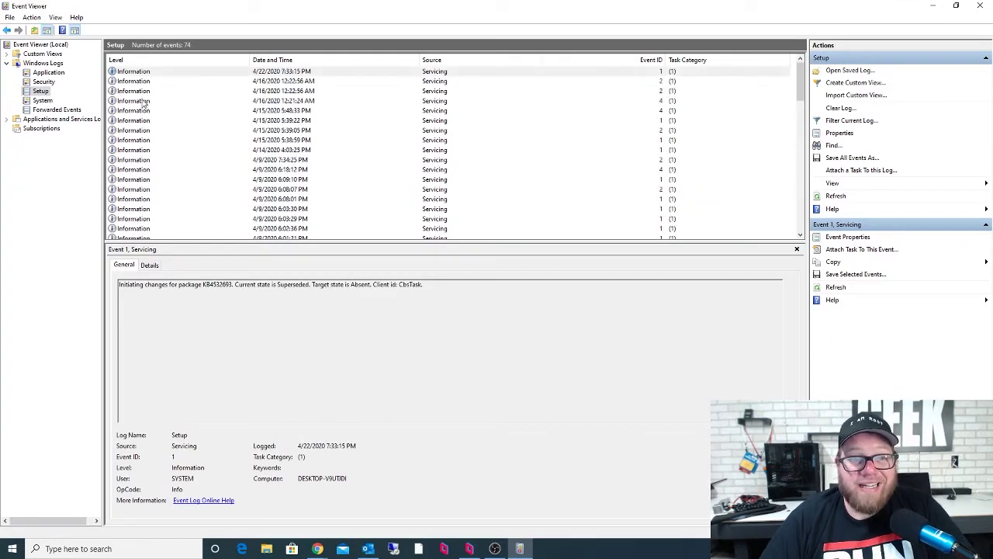
Step: Switch to the System log and scroll through its 10,210 events
{"action": "left_click", "coordinate": [45, 104]}
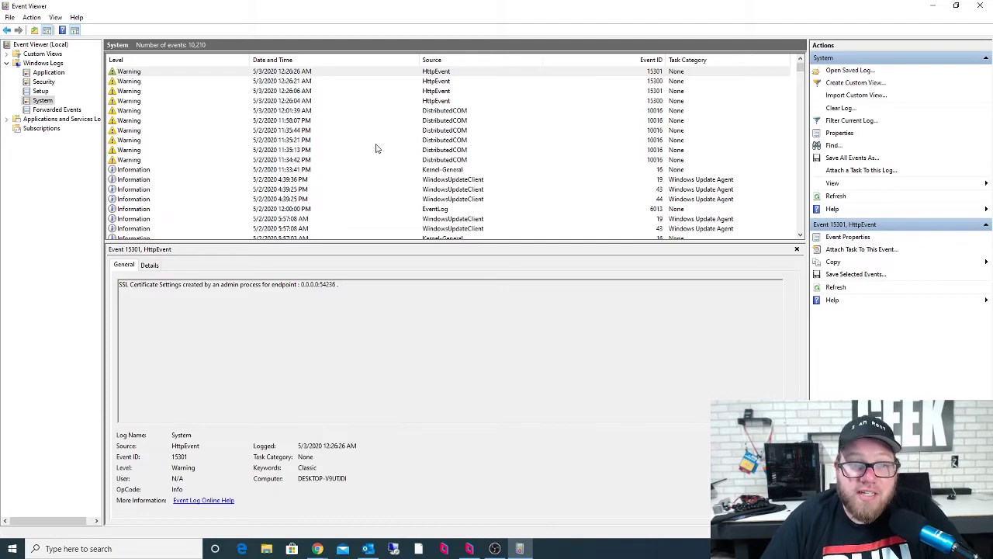
{"action": "scroll", "coordinate": [375, 149], "scroll_direction": "down", "scroll_amount": 6}
{"action": "scroll", "coordinate": [348, 140], "scroll_direction": "down", "scroll_amount": 6}
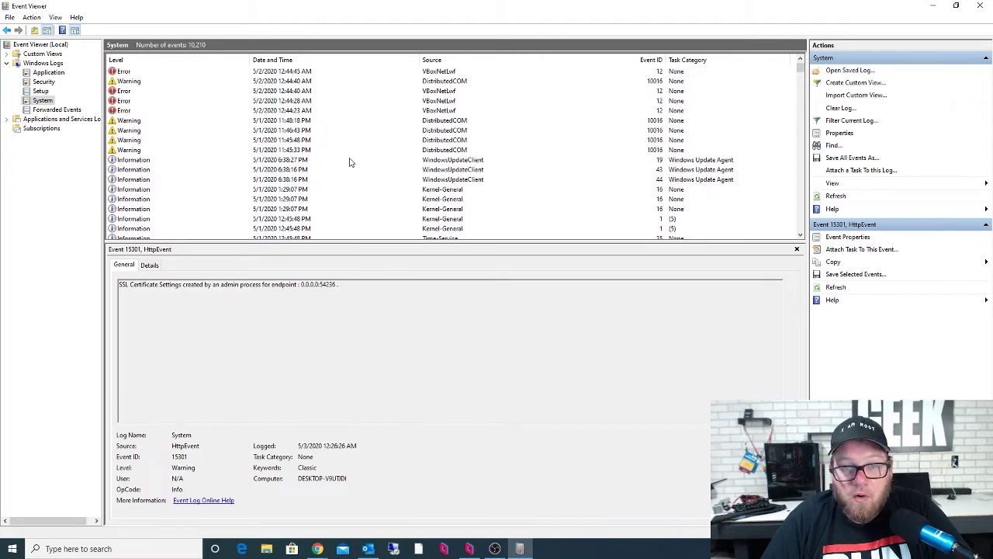
Step: Inspect the DistributedCOM warnings, including the 11:21:02 PM one, and the VBoxNetLwf driver error
{"action": "left_click", "coordinate": [126, 140]}
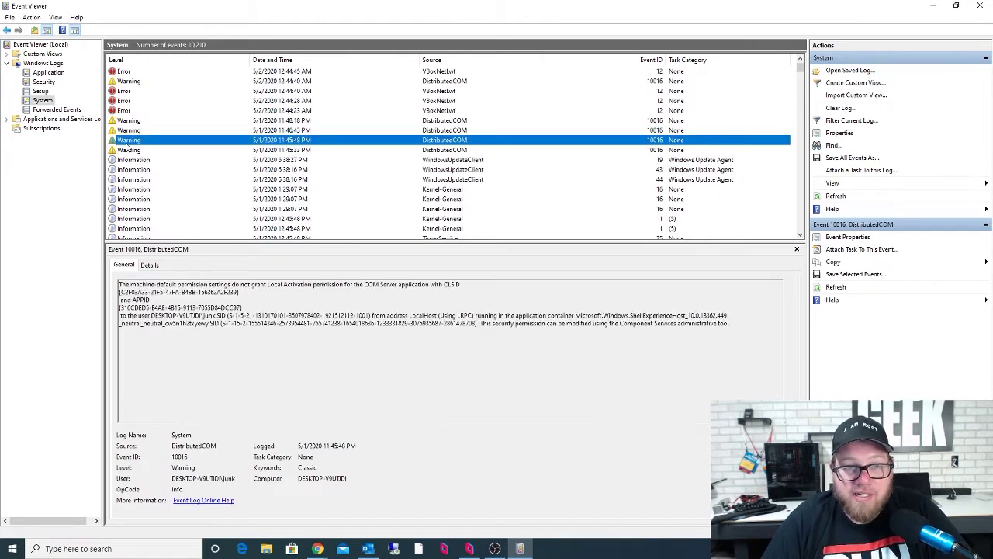
{"action": "left_click", "coordinate": [127, 110]}
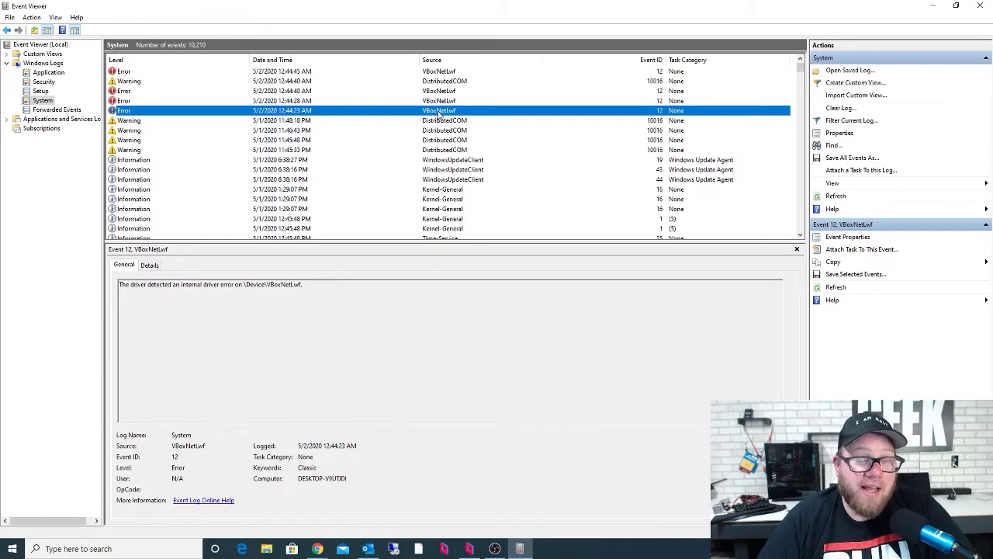
{"action": "scroll", "coordinate": [419, 133], "scroll_direction": "down", "scroll_amount": 5}
{"action": "scroll", "coordinate": [419, 133], "scroll_direction": "down", "scroll_amount": 5}
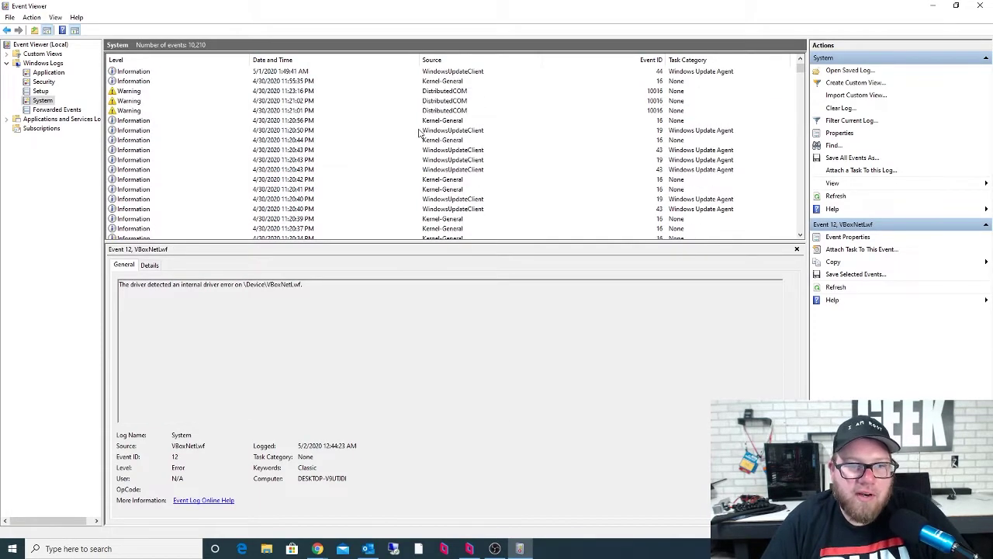
{"action": "left_click", "coordinate": [413, 101]}
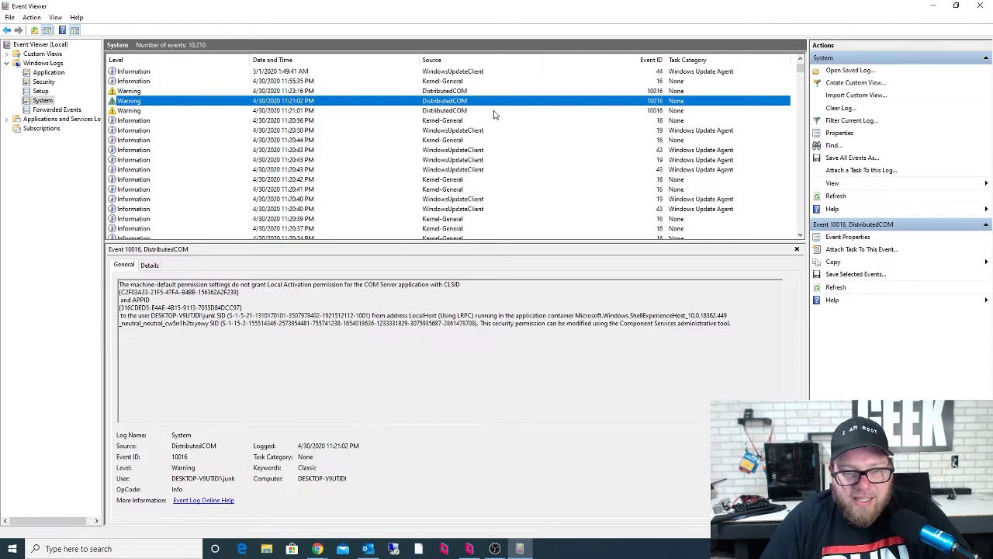
{"action": "double_click", "coordinate": [240, 293]}
{"action": "left_click", "coordinate": [240, 293]}
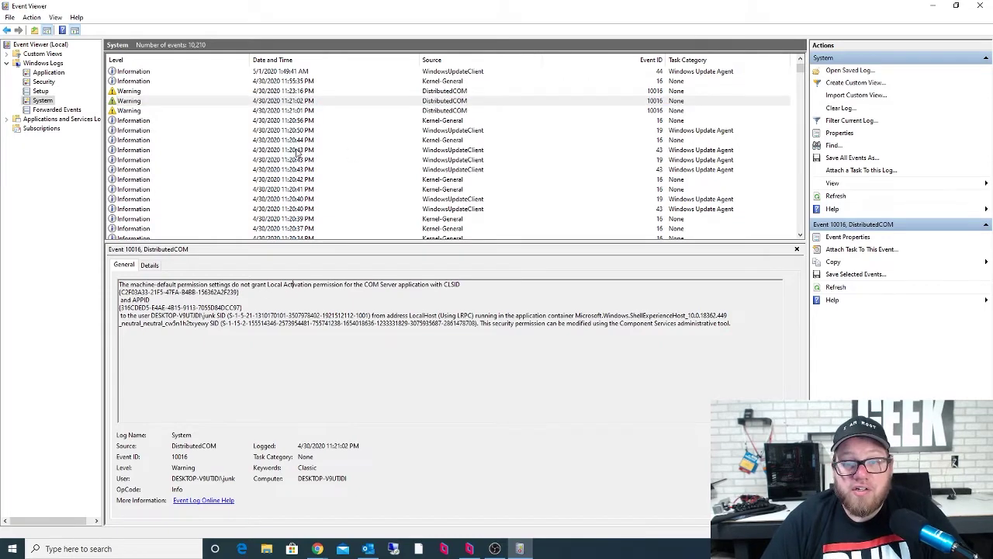
Step: Show NetBT error 4307's details, then bring another open program to the front
{"action": "scroll", "coordinate": [310, 158], "scroll_direction": "down", "scroll_amount": 3}
{"action": "scroll", "coordinate": [318, 159], "scroll_direction": "down", "scroll_amount": 5}
{"action": "left_click", "coordinate": [364, 162]}
{"action": "scroll", "coordinate": [380, 163], "scroll_direction": "down", "scroll_amount": 3}
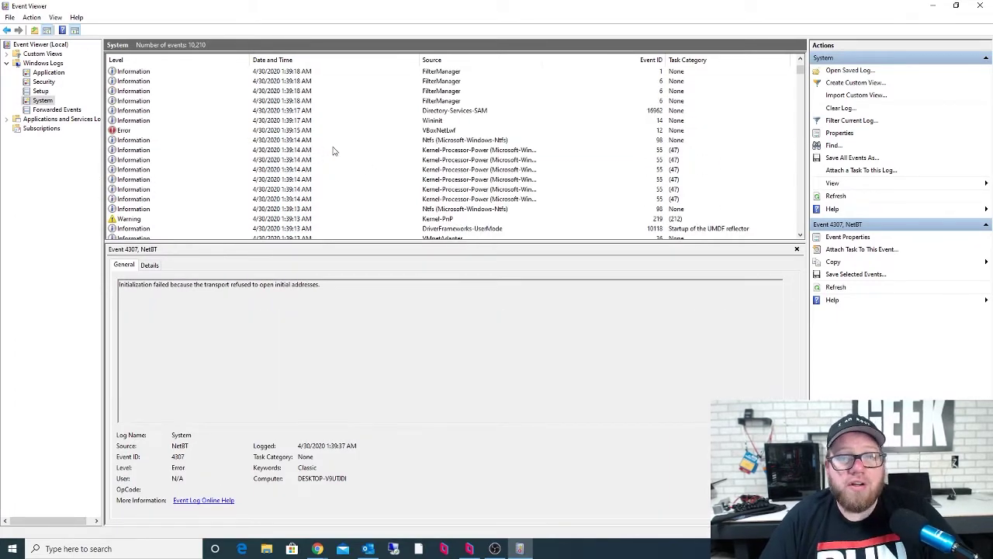
{"action": "left_click", "coordinate": [495, 548]}
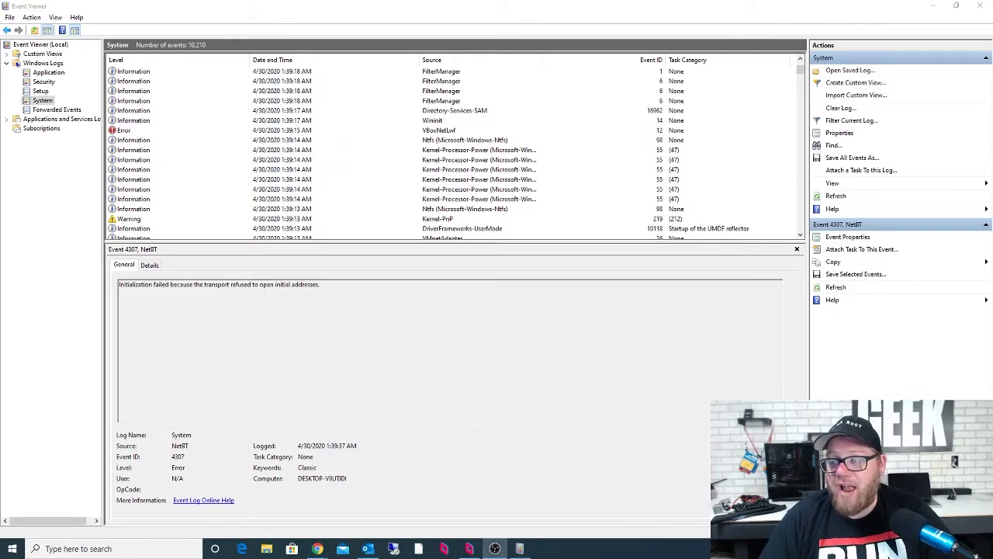